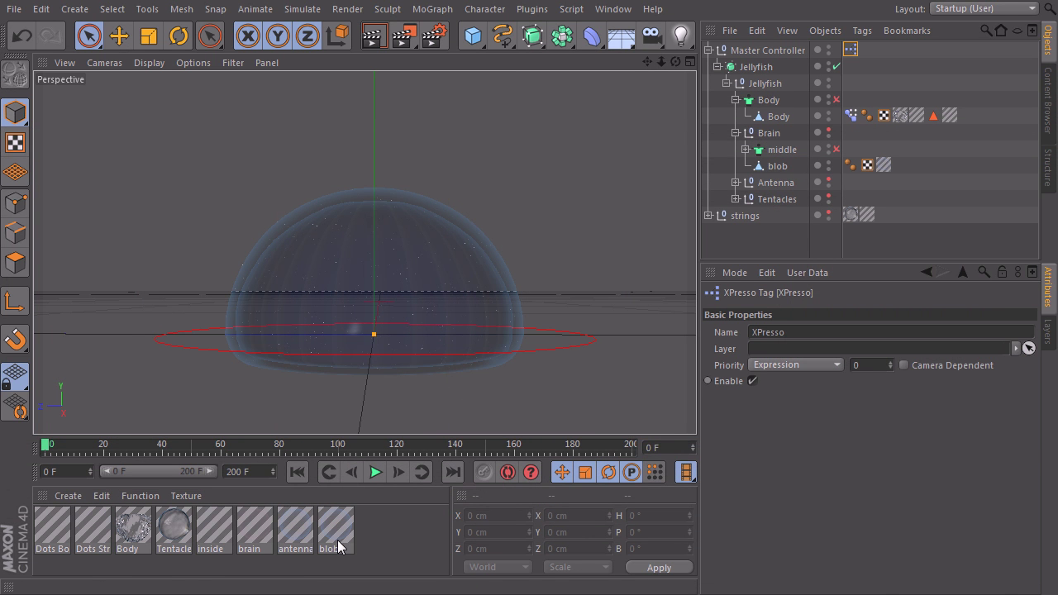
- Make the Brain group visible and select the Body and Brain objects in turn to compare their shapes
click(777, 132)
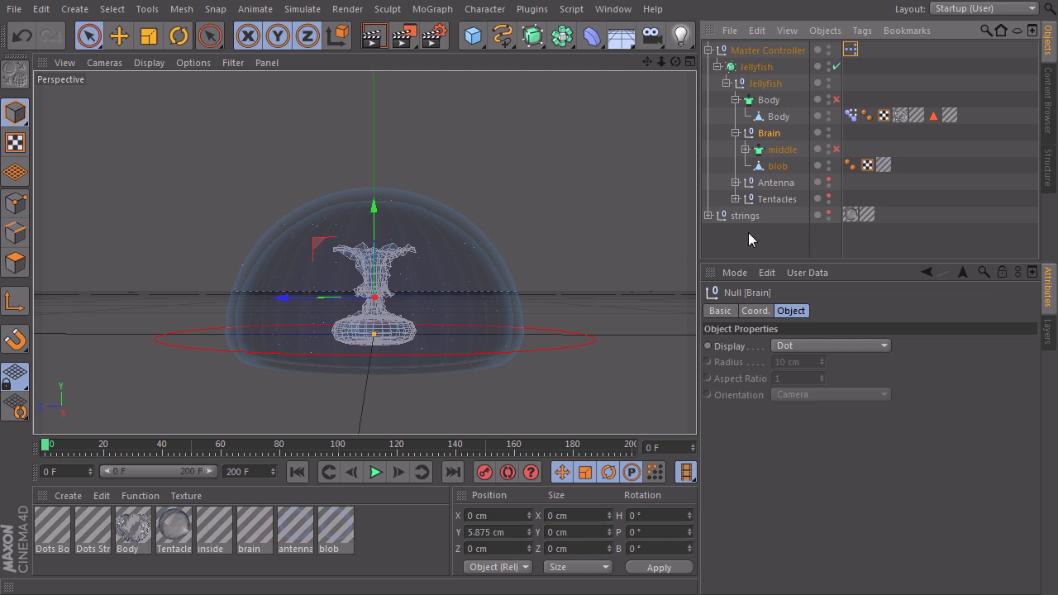
click(788, 232)
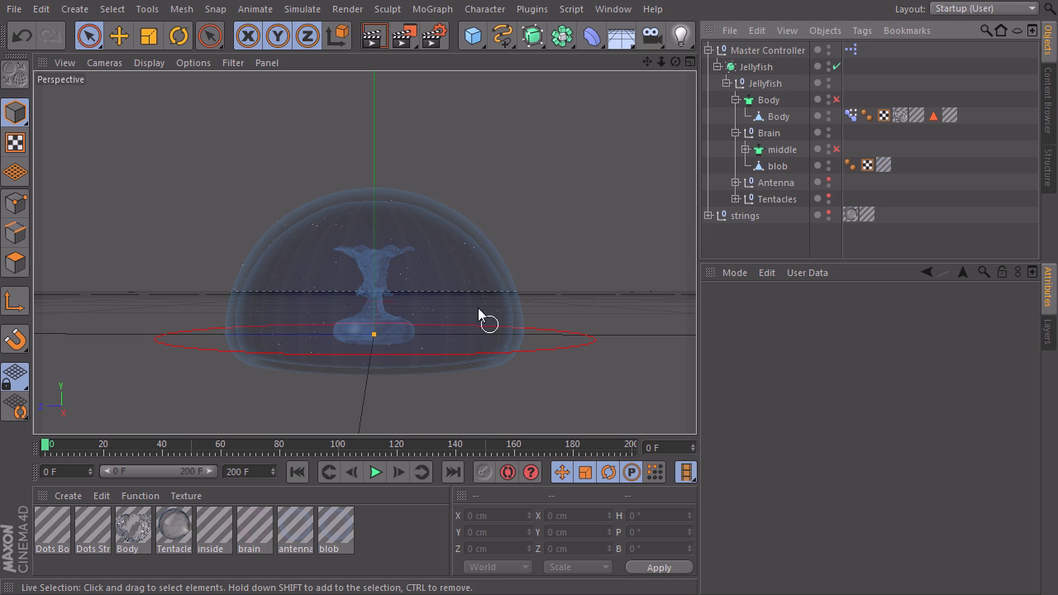
click(466, 234)
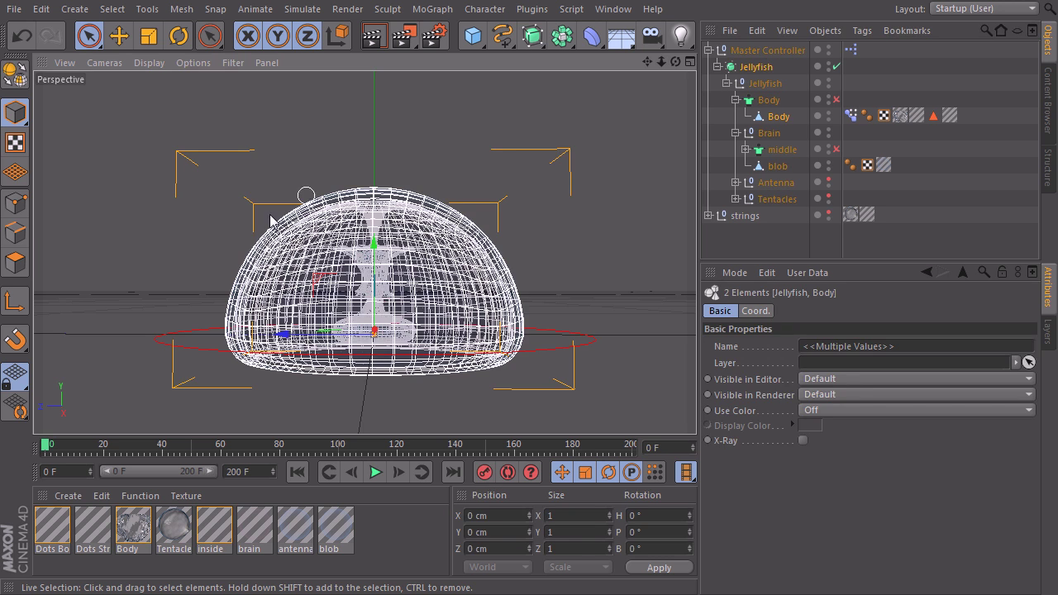
click(794, 235)
click(779, 116)
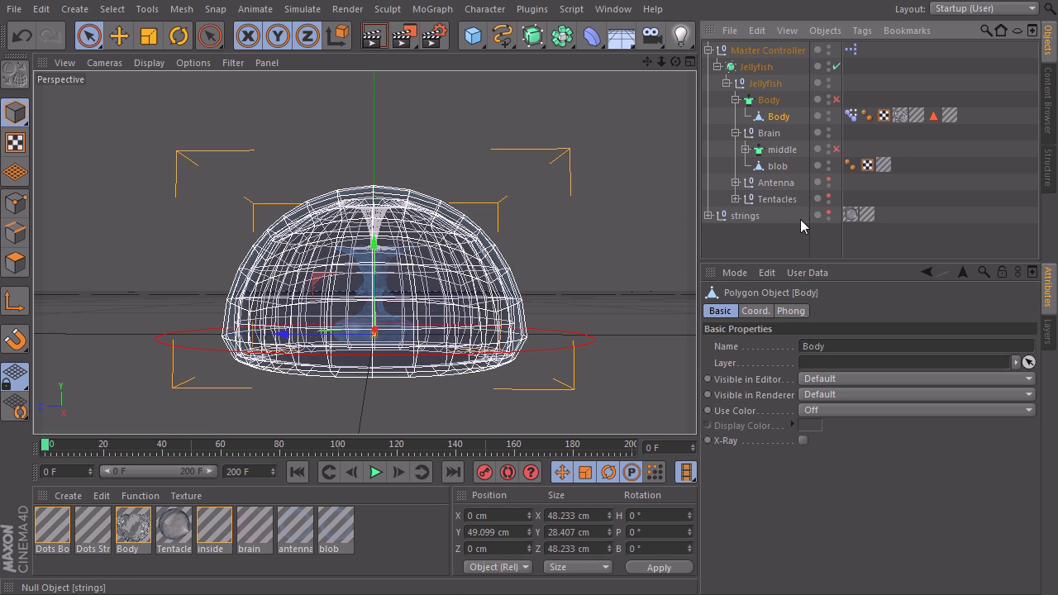
click(796, 234)
click(768, 134)
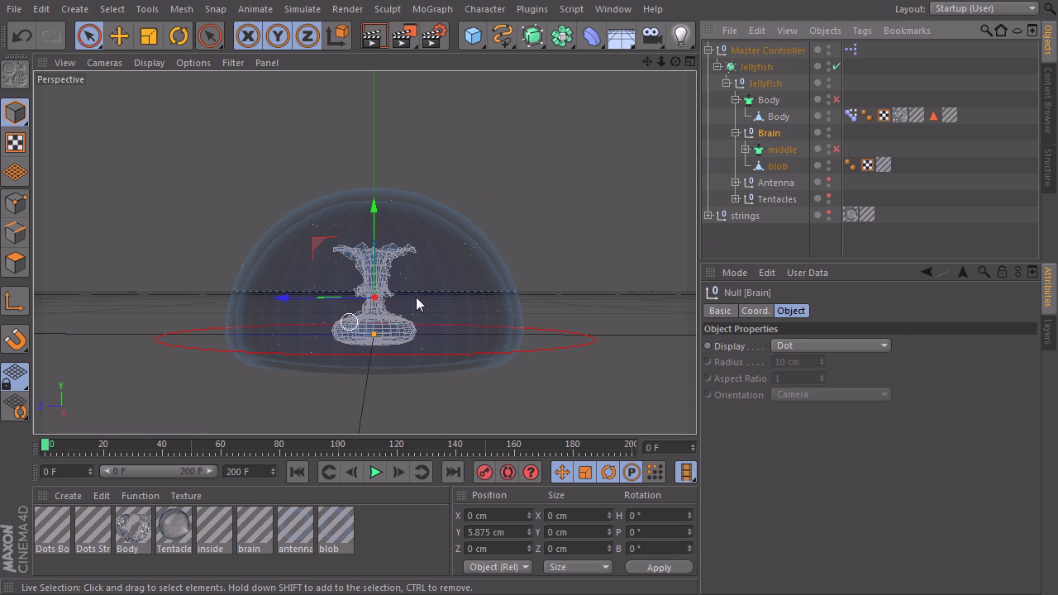
- Add a Squash & Stretch deformer and place it as the first child of the Brain group
drag(592, 36, 296, 91)
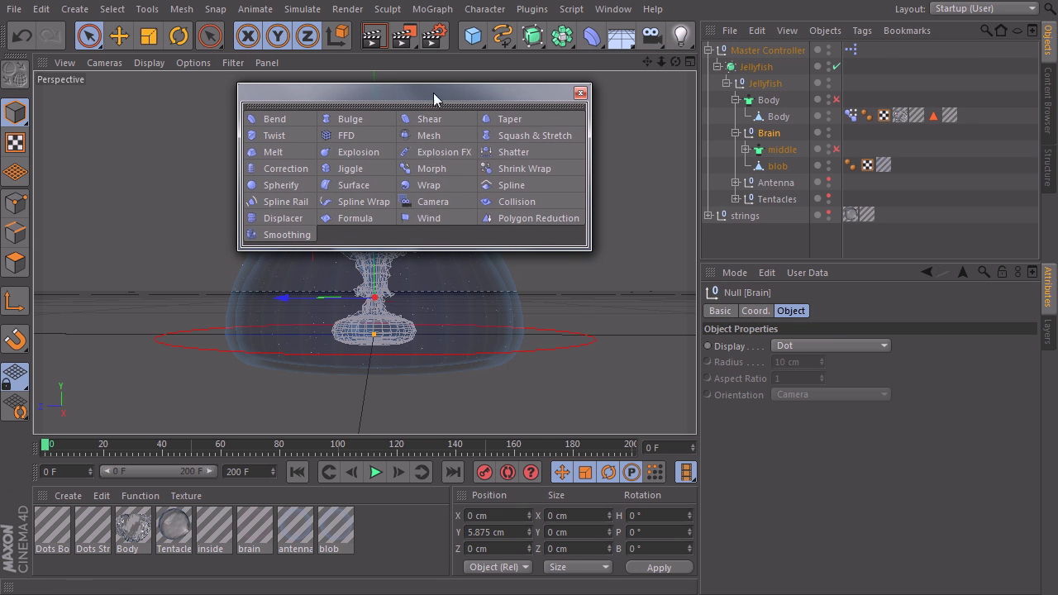
click(518, 137)
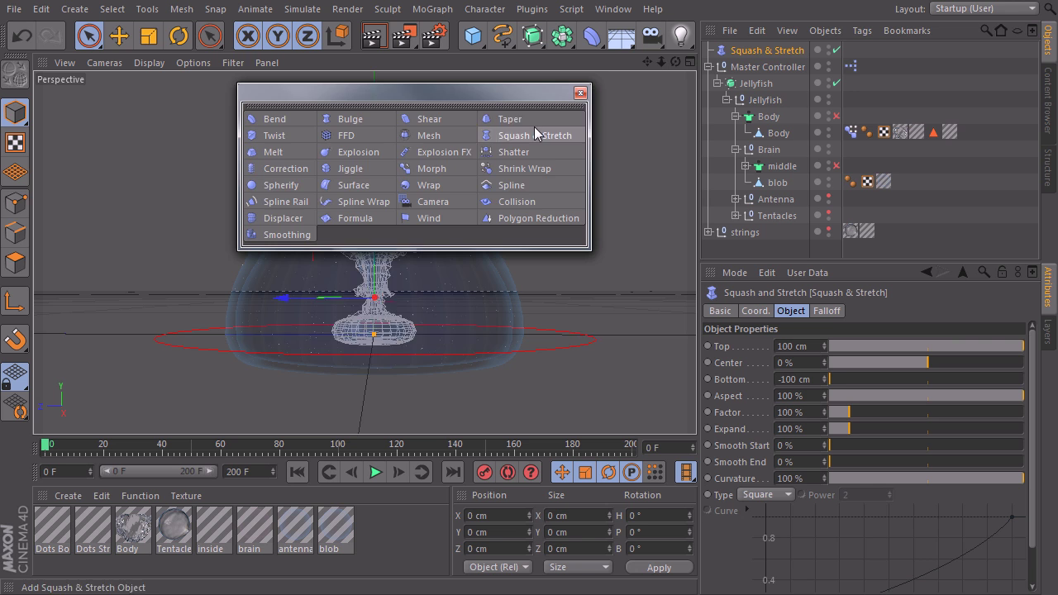
click(580, 93)
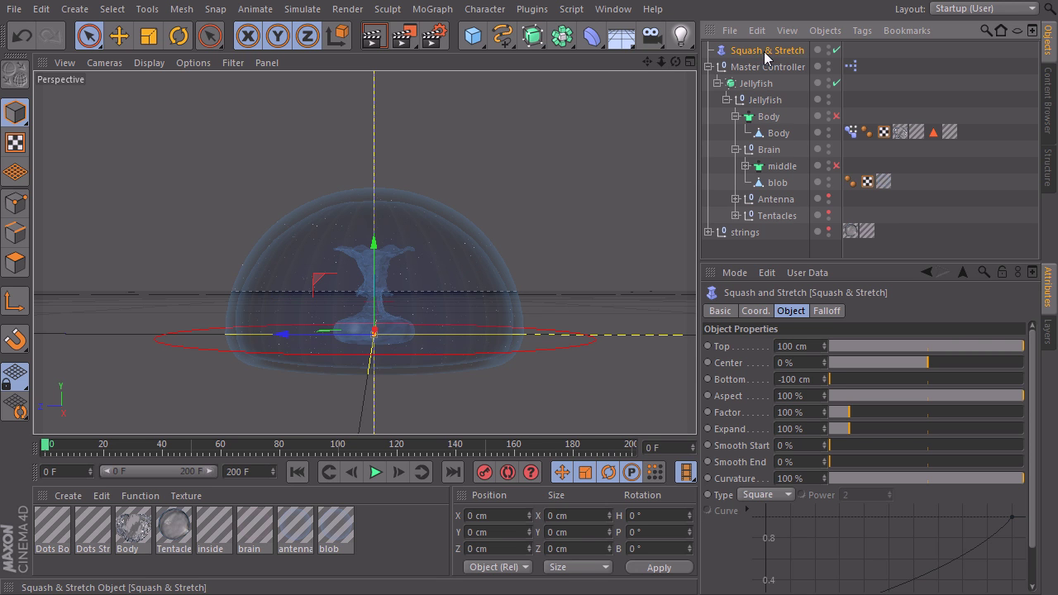
drag(767, 155, 767, 152)
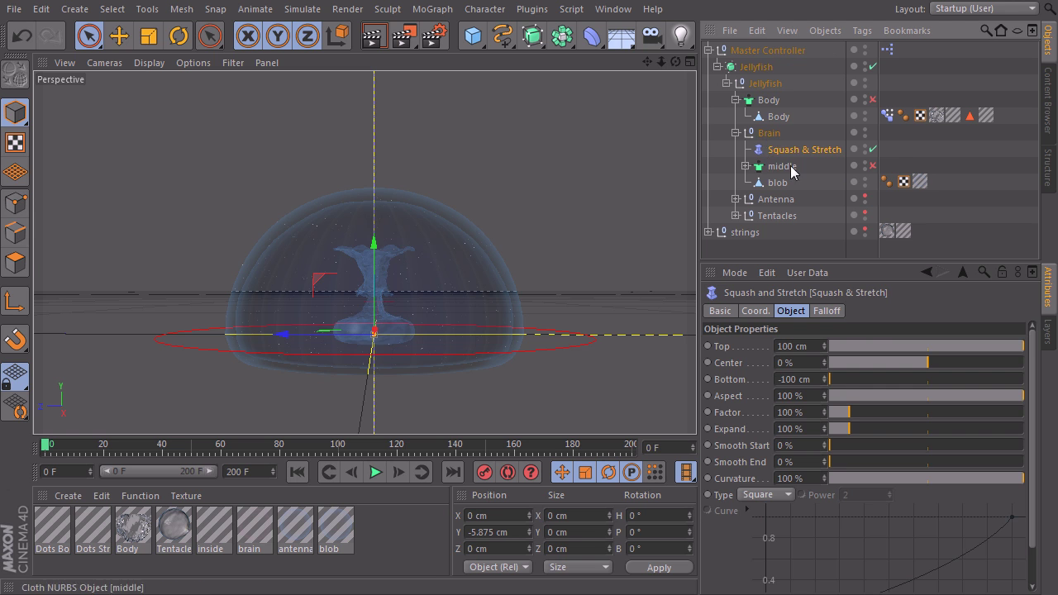
click(769, 133)
click(786, 156)
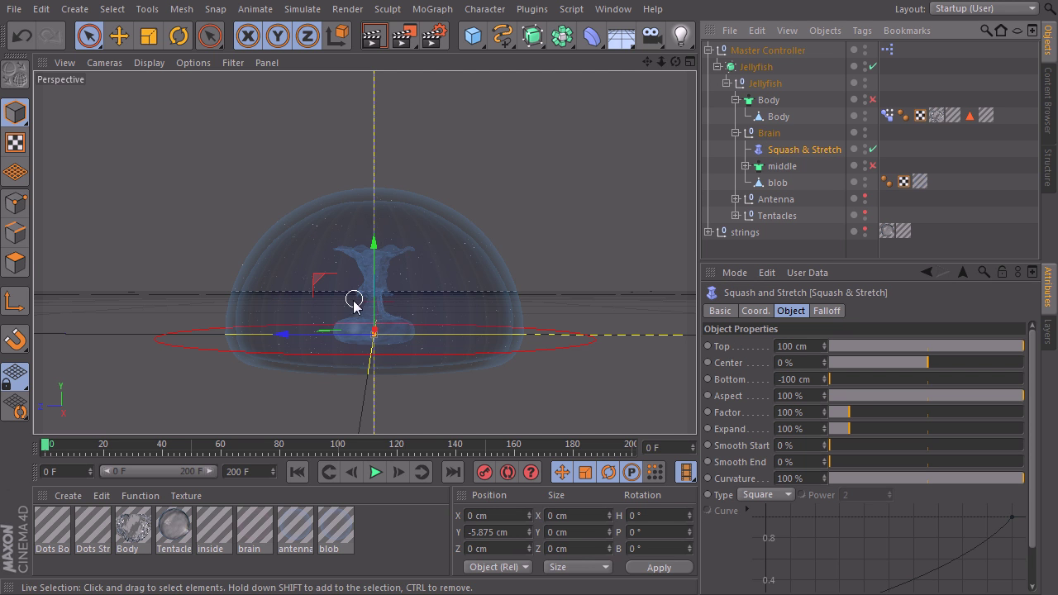
- In the Right view, rotate the Squash & Stretch deformer -180° in pitch and raise it to the brain's top edge, about Y 8.5 cm
key(F3)
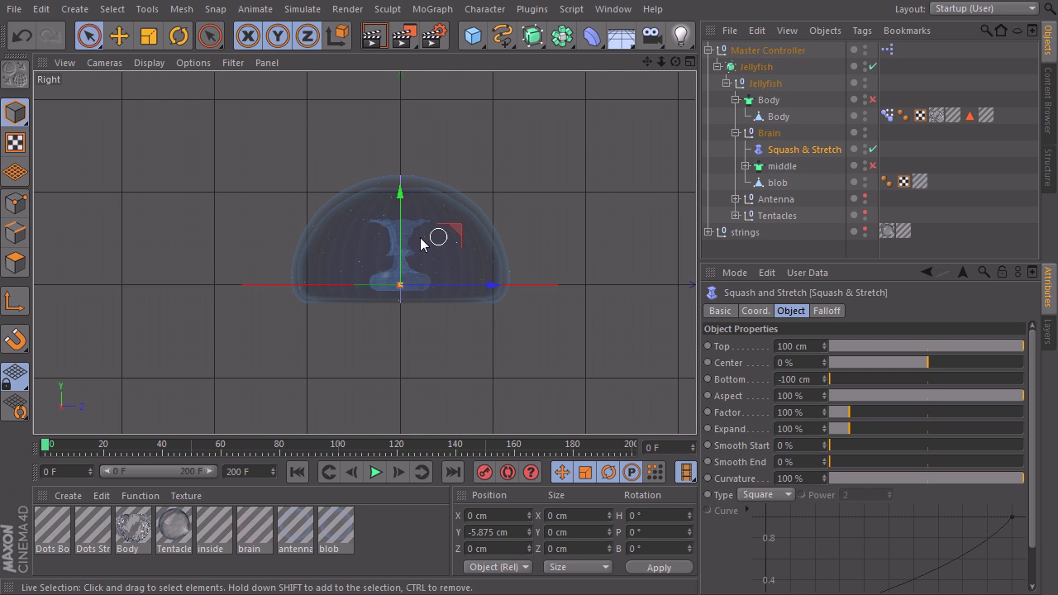
scroll(432, 239, up, 5)
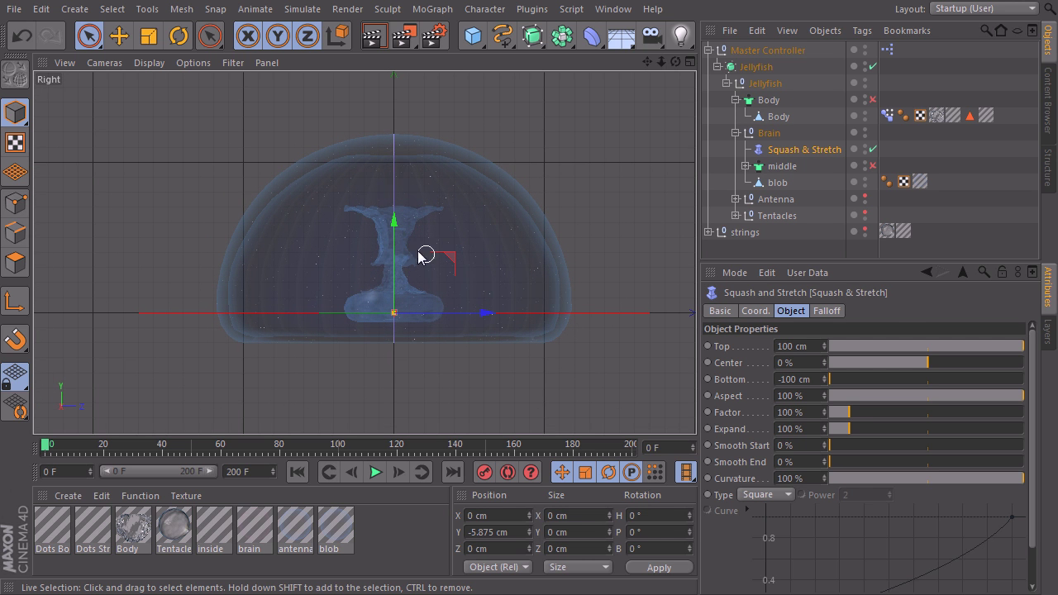
key(r)
drag(363, 273, 437, 364)
key(space)
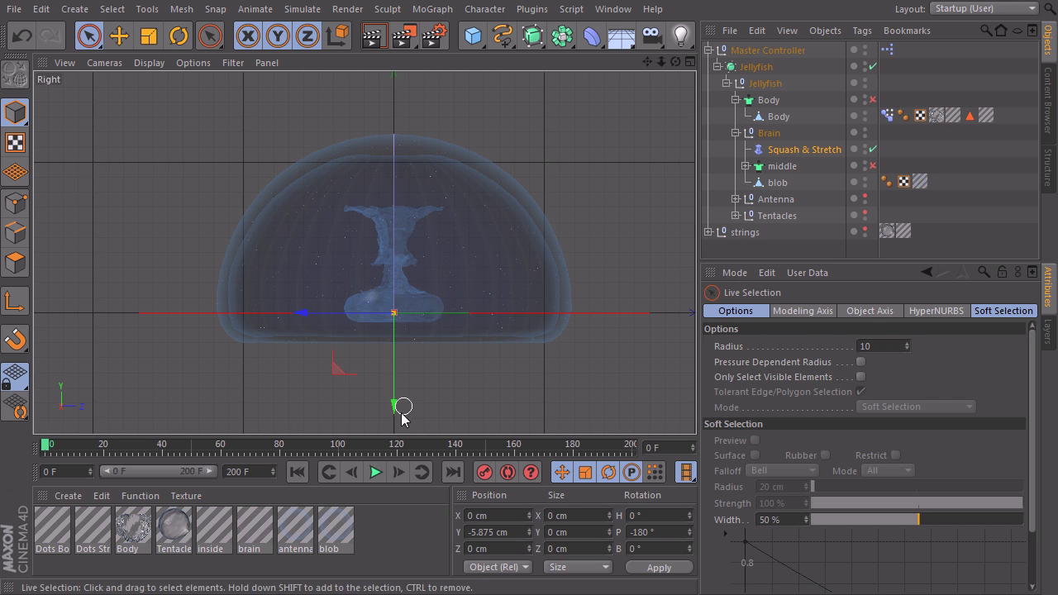
drag(393, 406, 404, 299)
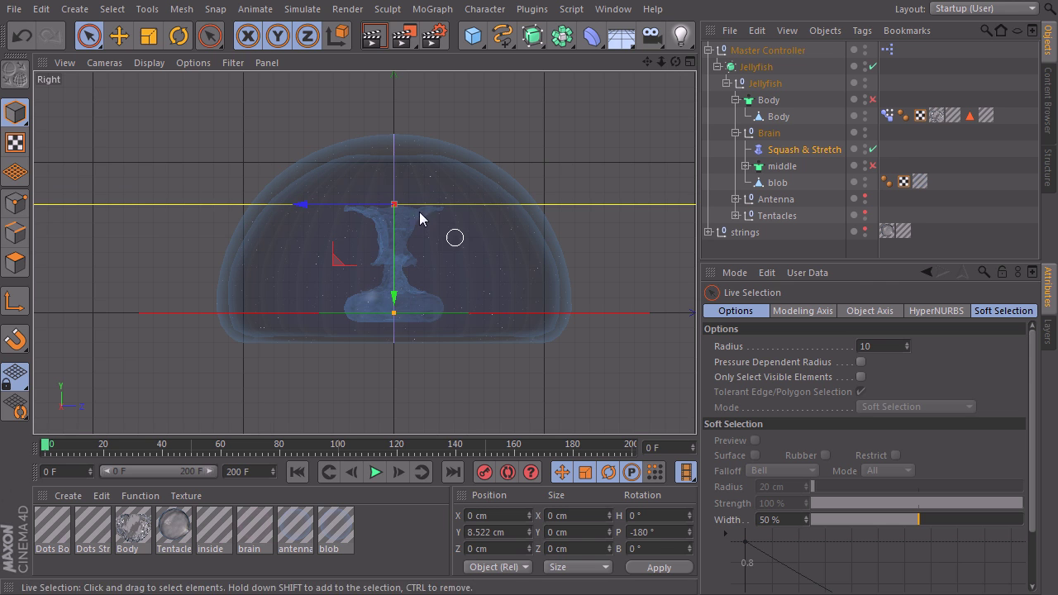
- Set the Squash & Stretch deformer's Bottom to 0 cm and Top to 16 cm, test its Factor and restore it to 100 %
click(799, 150)
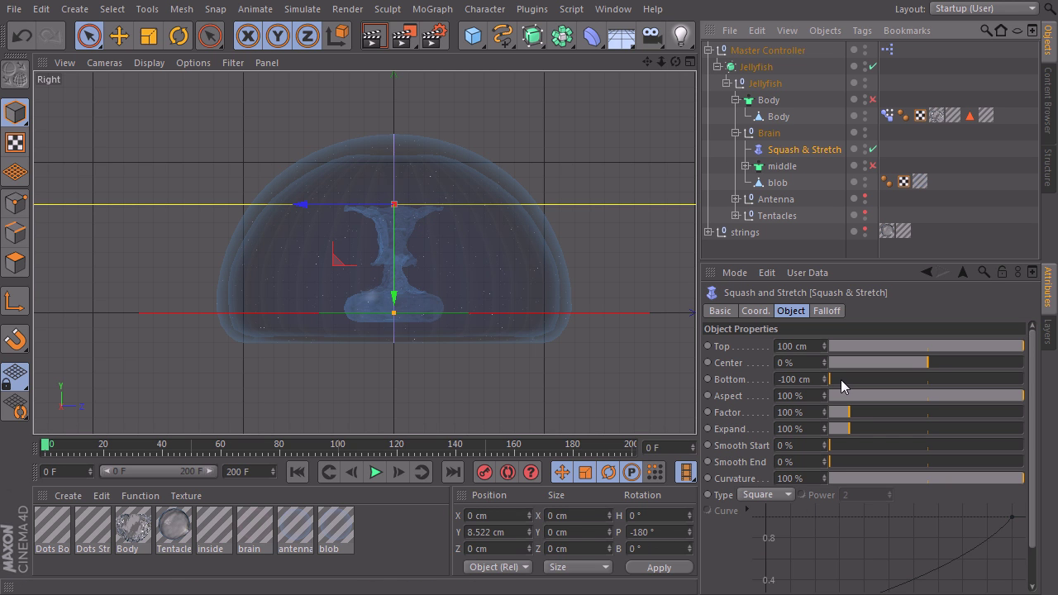
drag(839, 382, 1034, 382)
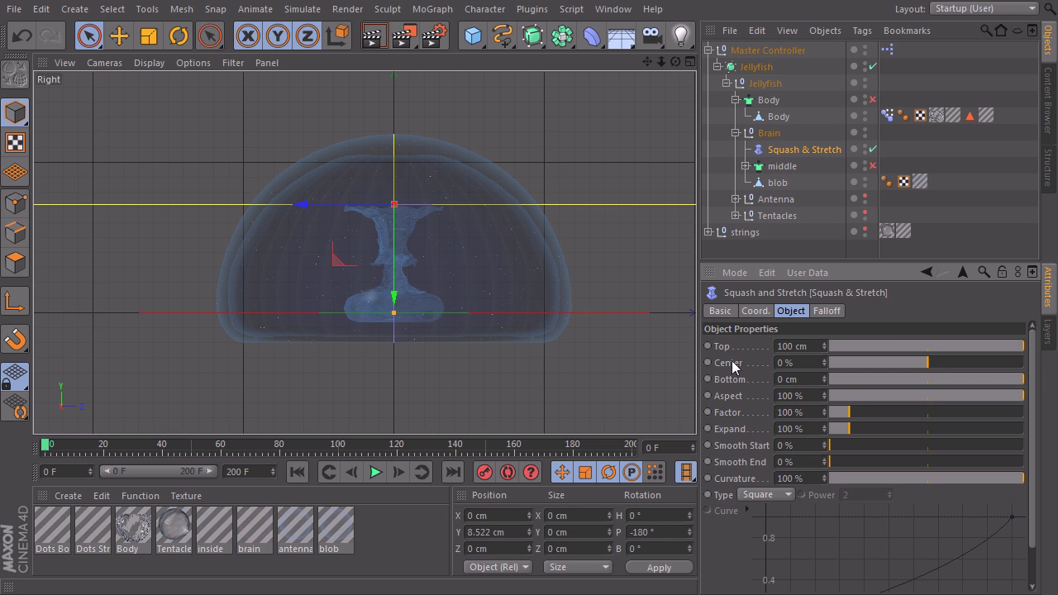
drag(1016, 347, 862, 351)
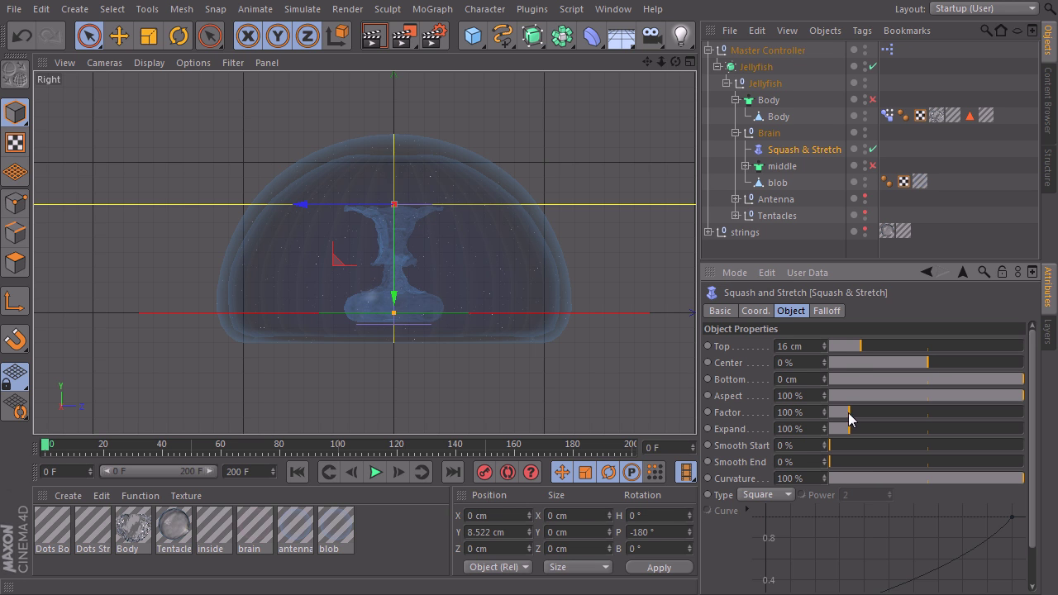
mouse_move(850, 417)
mouse_down()
mouse_move(868, 418)
mouse_move(835, 416)
mouse_move(860, 413)
mouse_move(849, 416)
mouse_up()
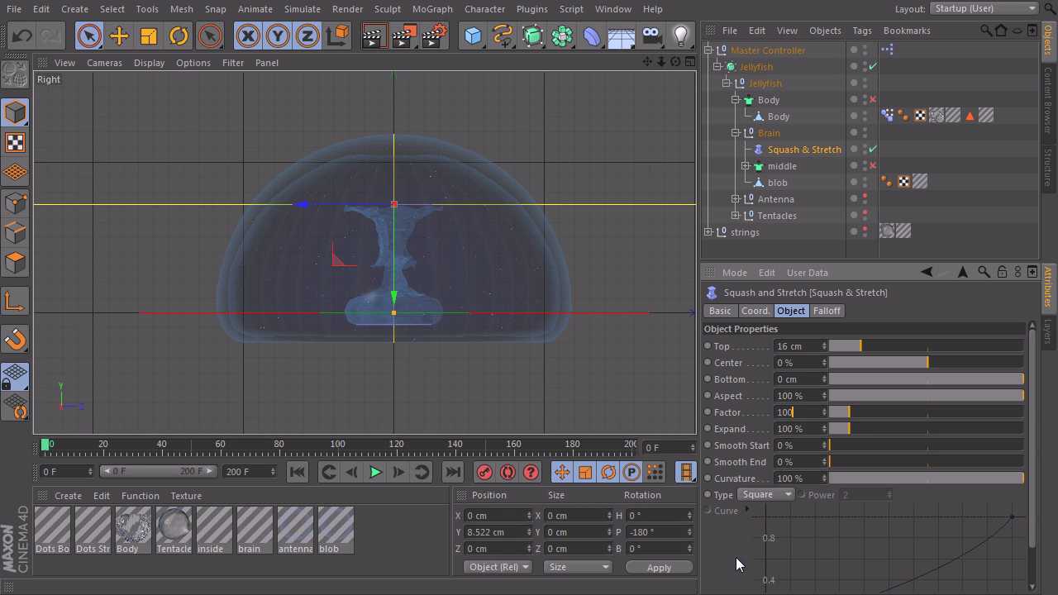
key(Return)
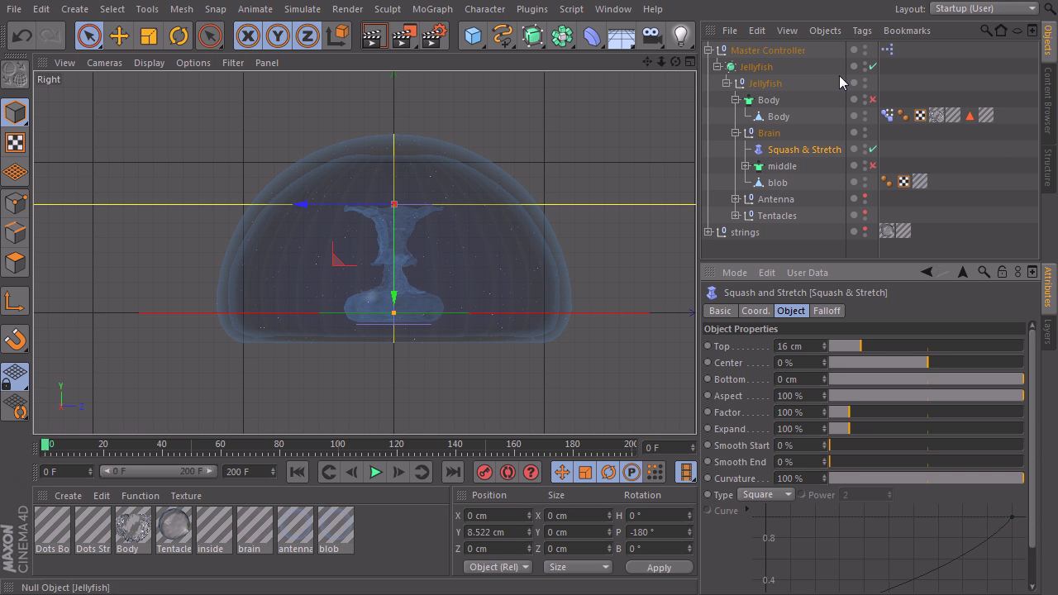
- Open the Master Controller's XPresso setup and add a second Jellyfish node with a Position velocity output below the existing nodes
double_click(888, 49)
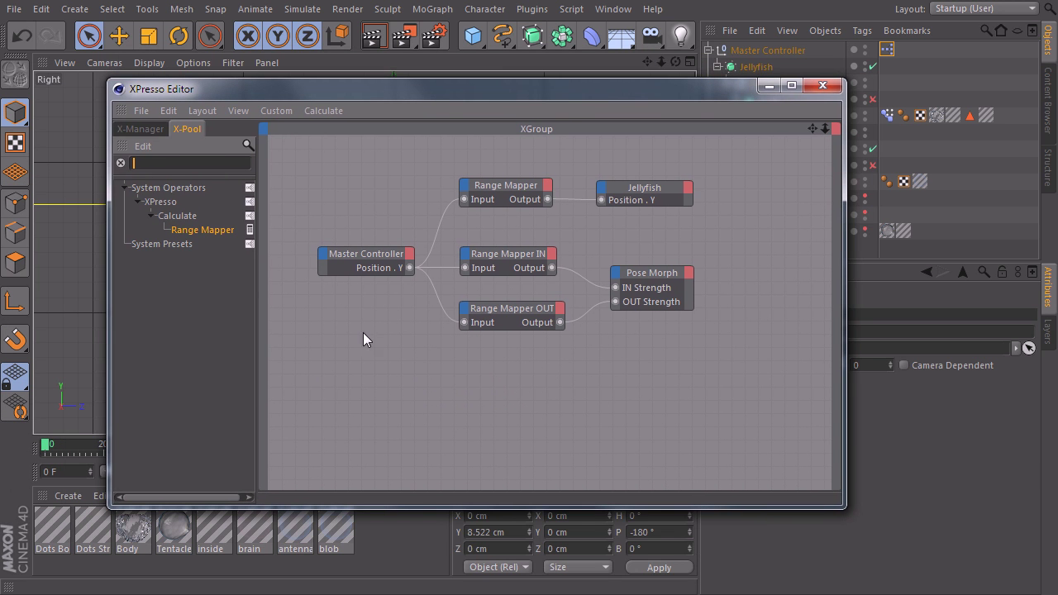
drag(516, 95, 473, 201)
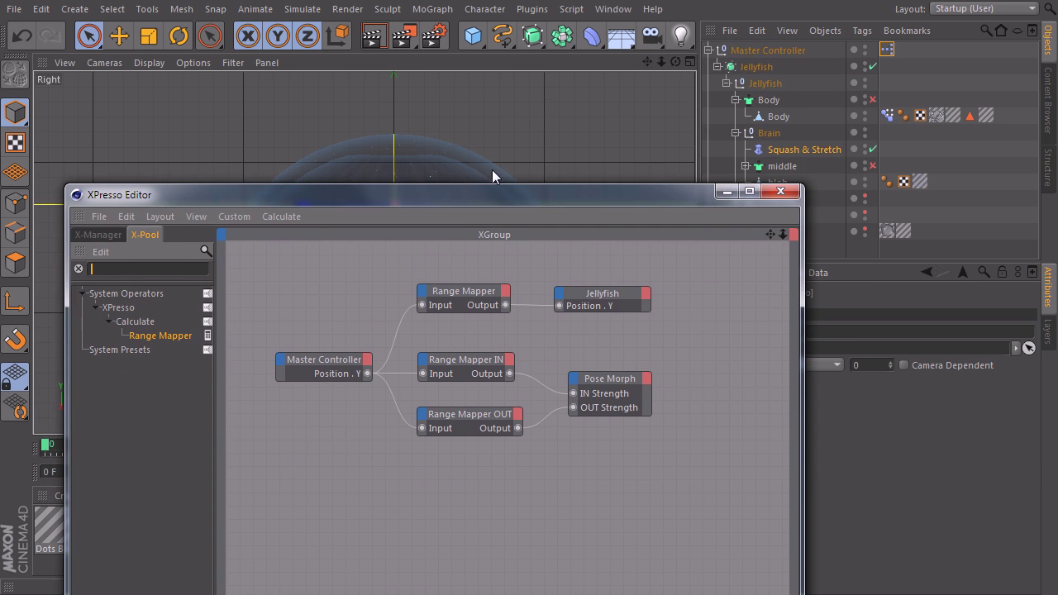
click(754, 68)
drag(303, 494, 304, 494)
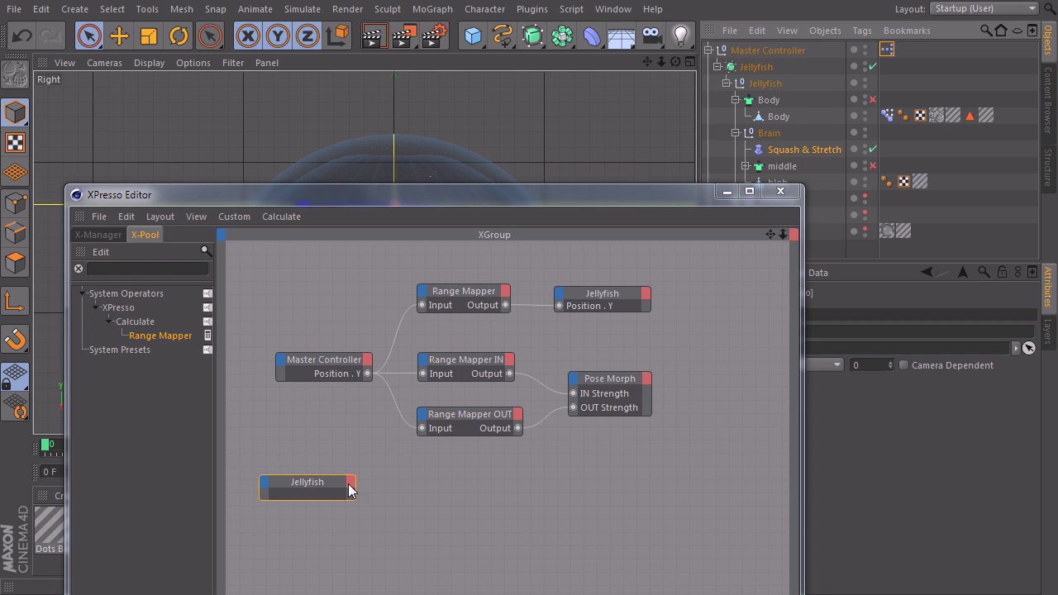
click(352, 483)
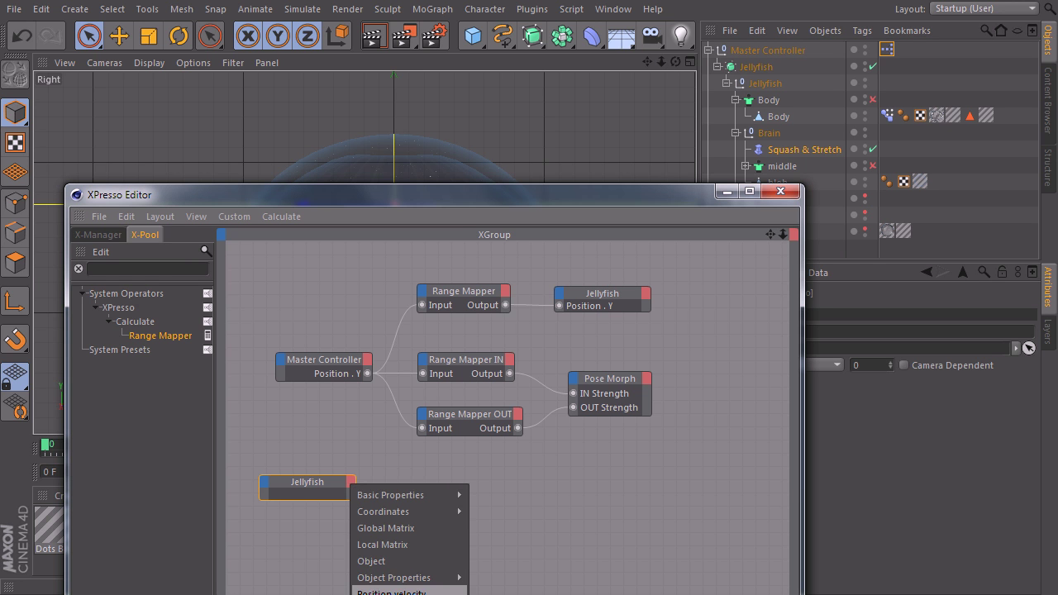
click(392, 592)
drag(311, 483, 332, 487)
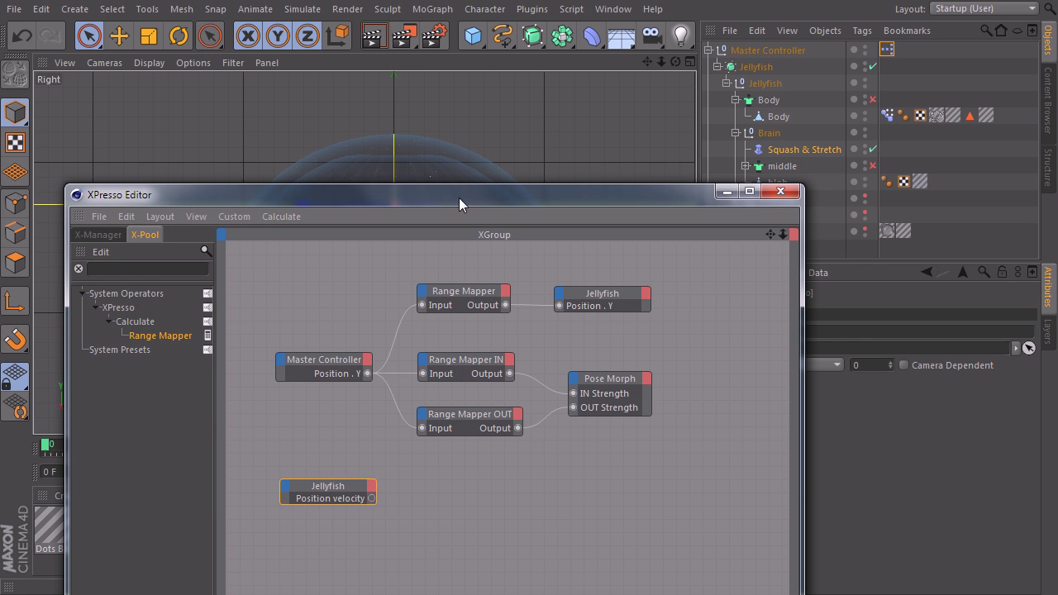
- Search the XPresso operators for "res", add a Result node beside the new Jellyfish node and line the two up
drag(459, 197, 454, 75)
click(163, 144)
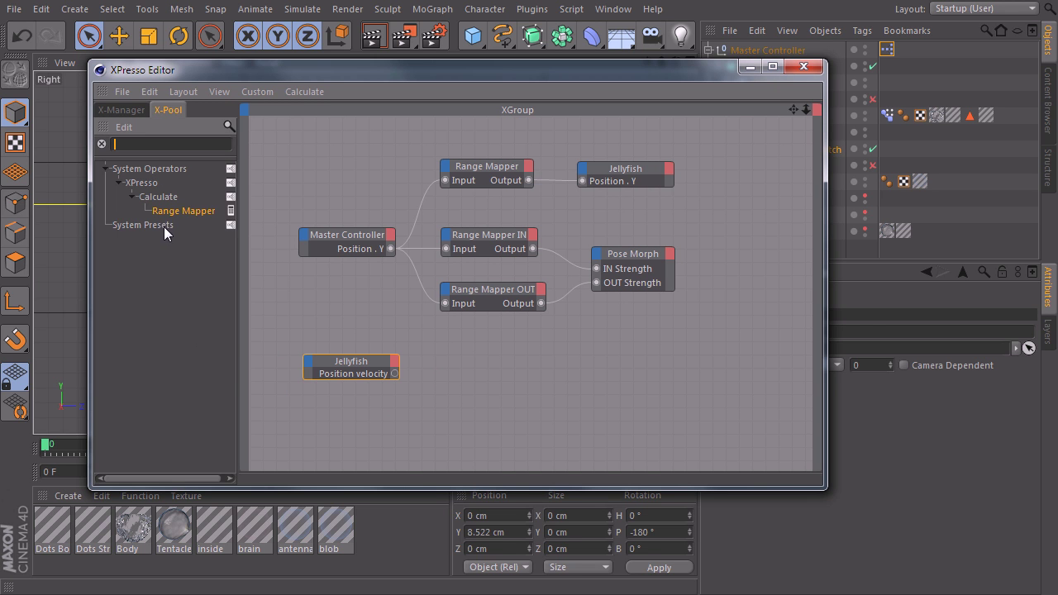
text(res)
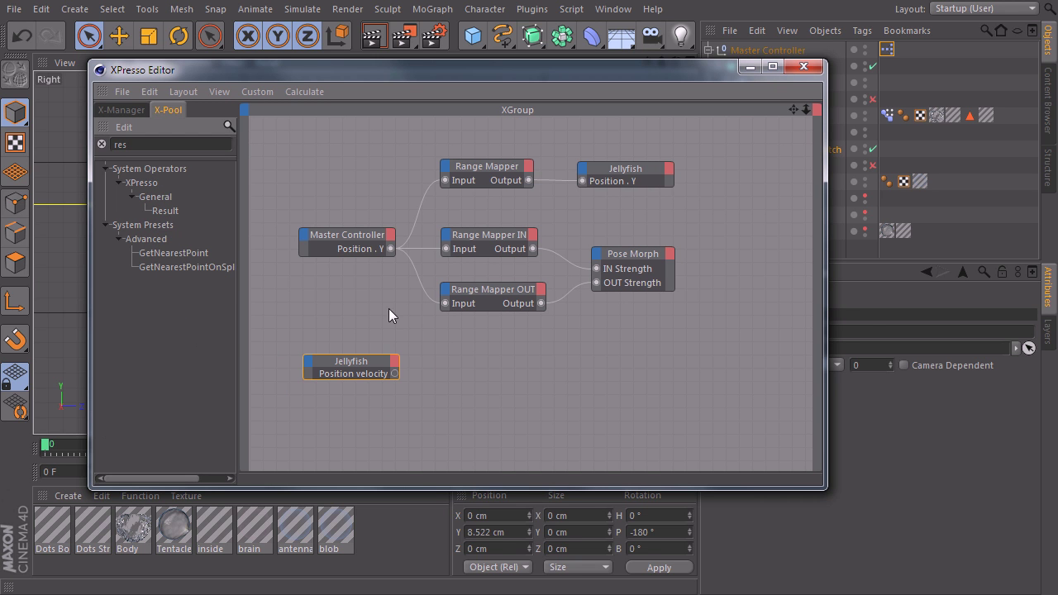
drag(487, 373, 486, 370)
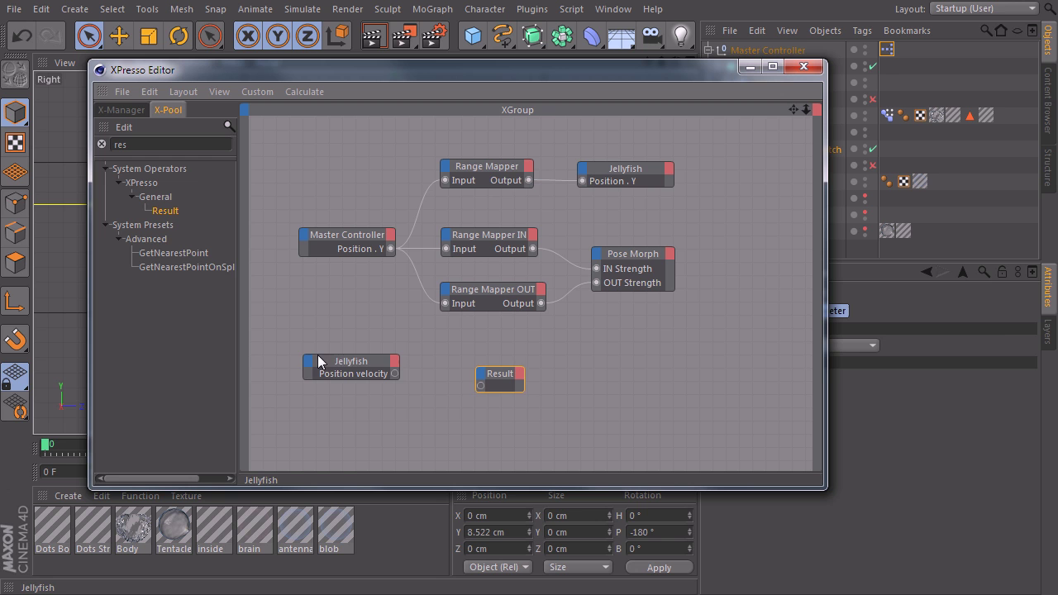
drag(351, 362, 351, 377)
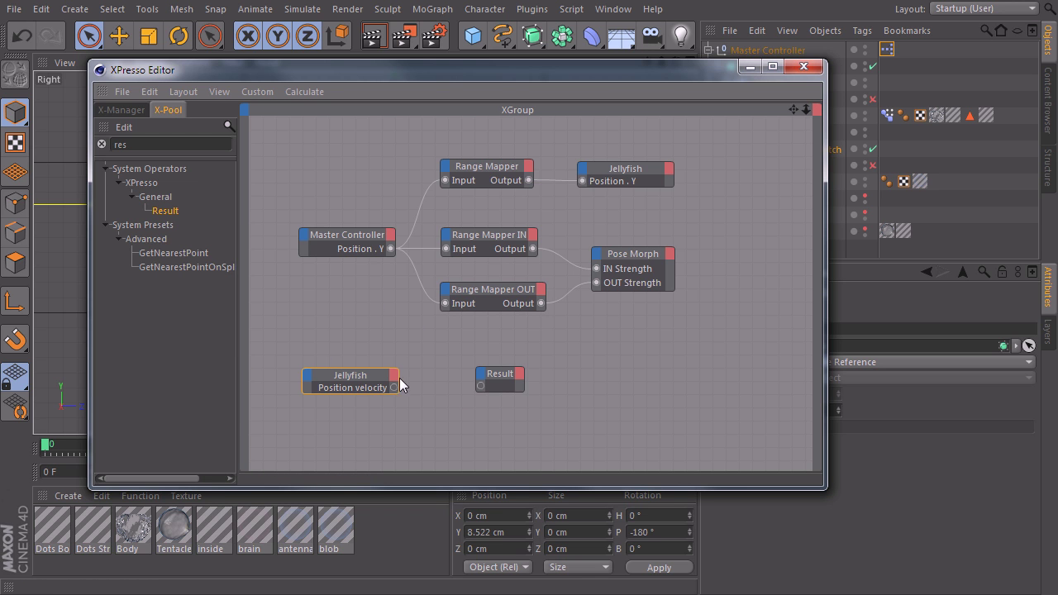
drag(353, 375, 354, 383)
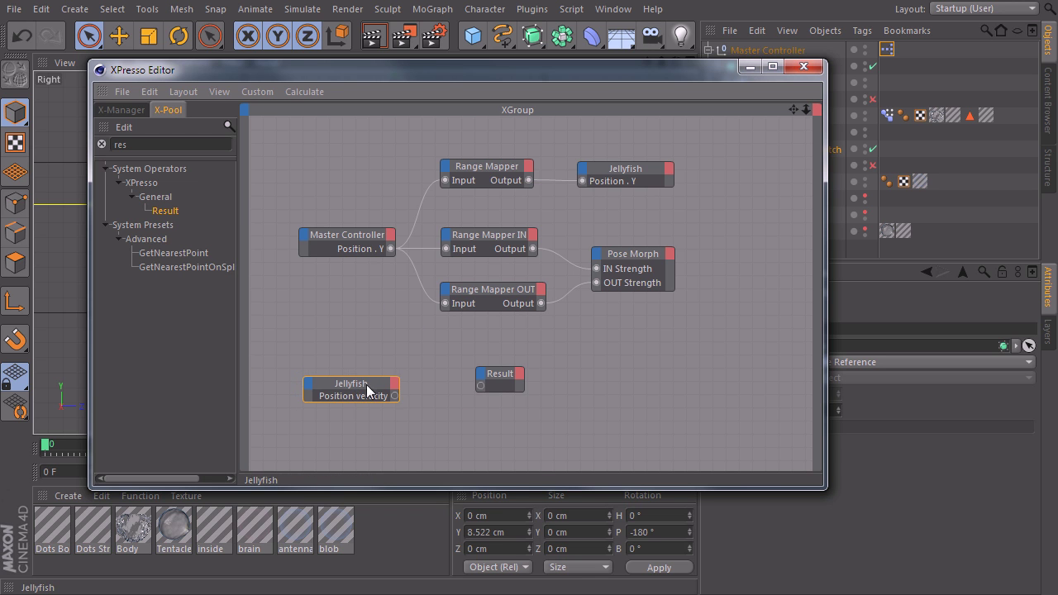
drag(513, 378, 507, 388)
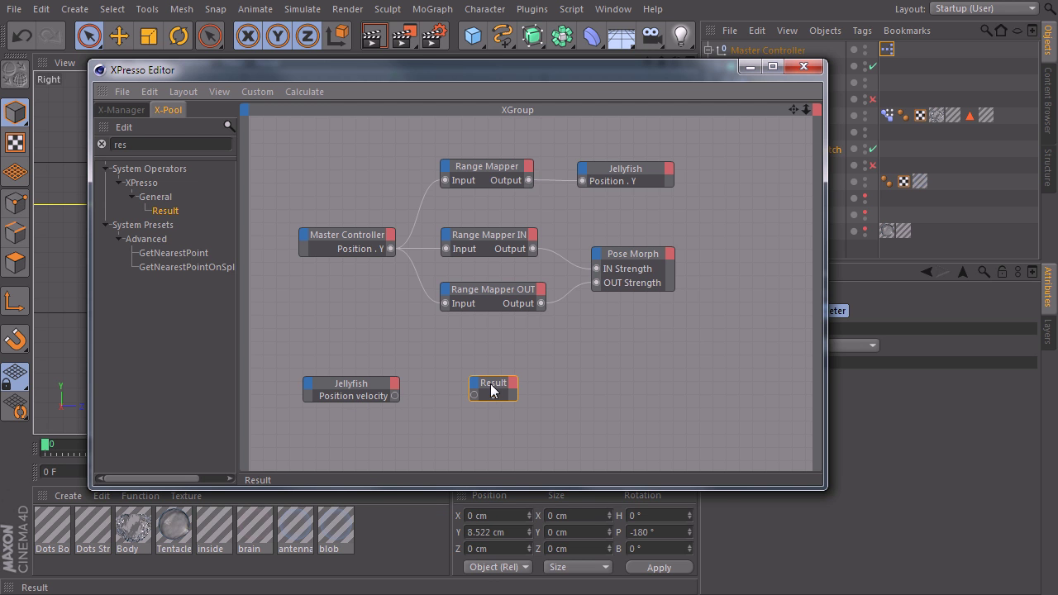
- Review the Result node's data types, keep Real, and connect the Jellyfish node's Position velocity output to the Result input
drag(643, 67, 500, 45)
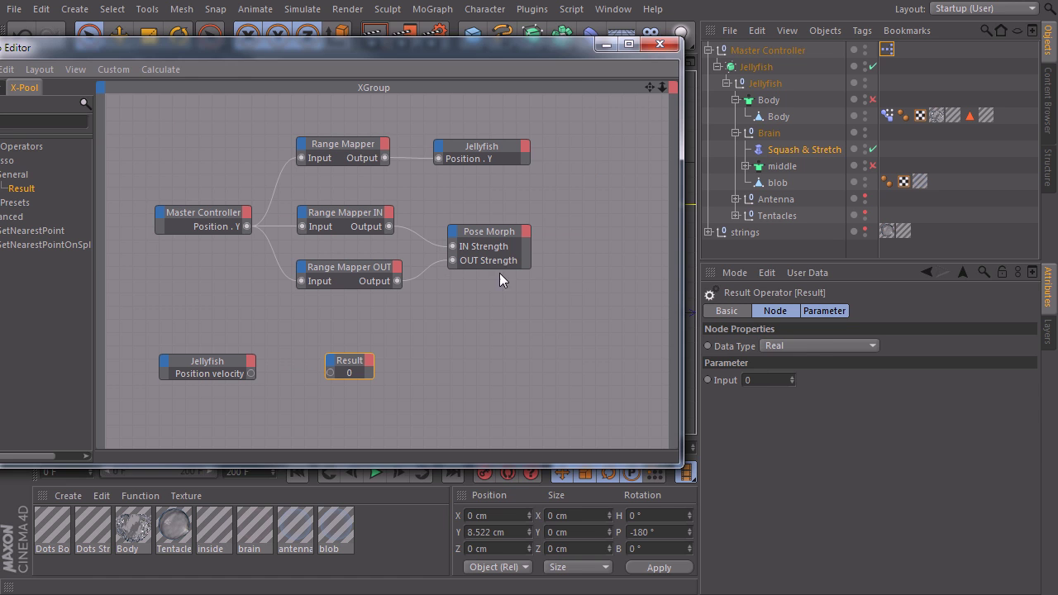
click(808, 344)
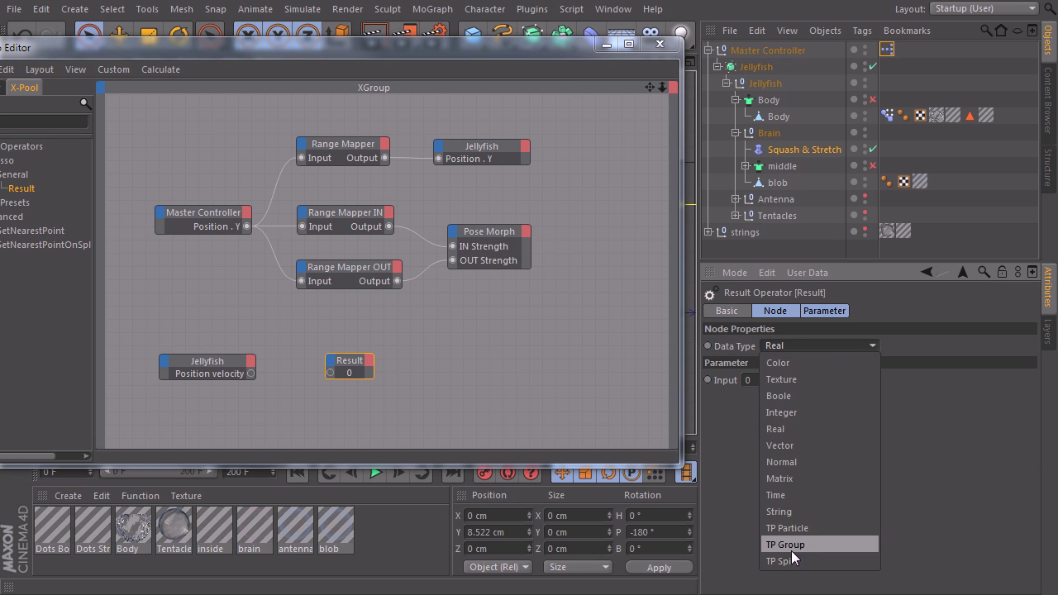
click(774, 344)
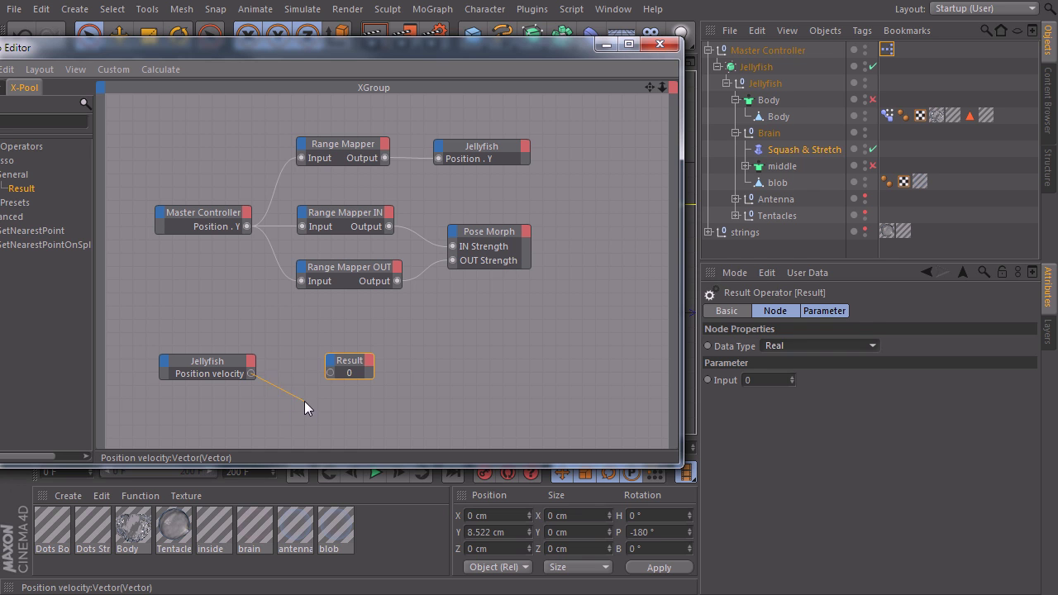
drag(333, 370, 332, 371)
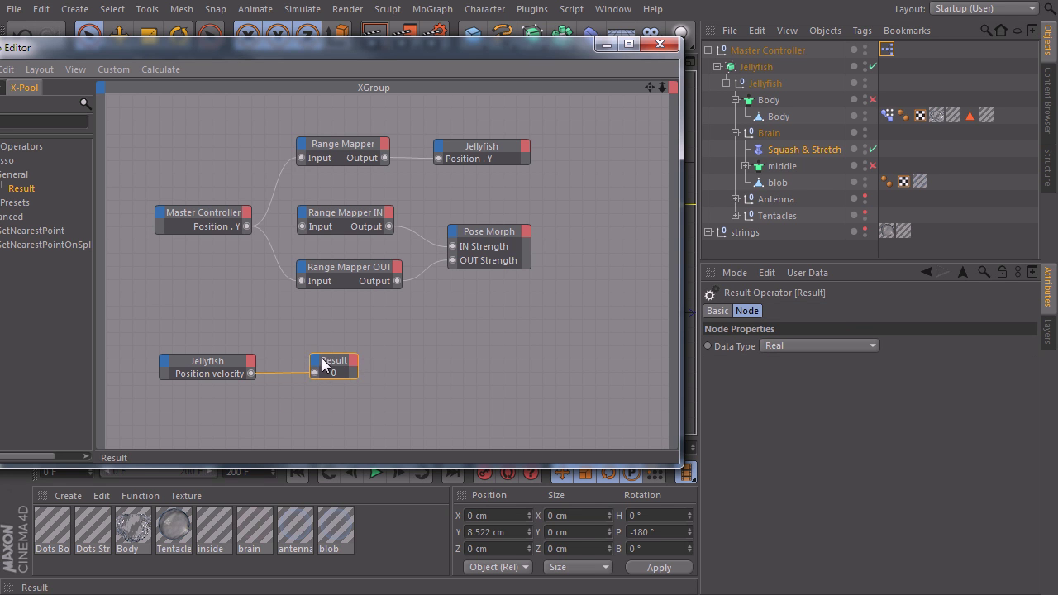
- Play back the animation to check the Result node's value, then stop and return to the first frame
drag(202, 45, 363, 47)
click(323, 72)
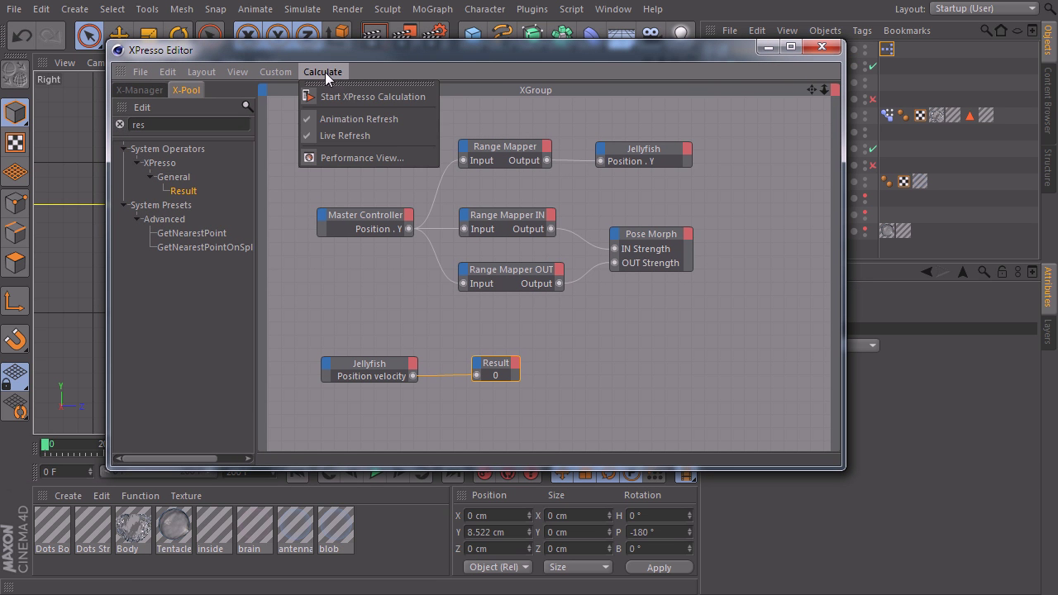
click(334, 92)
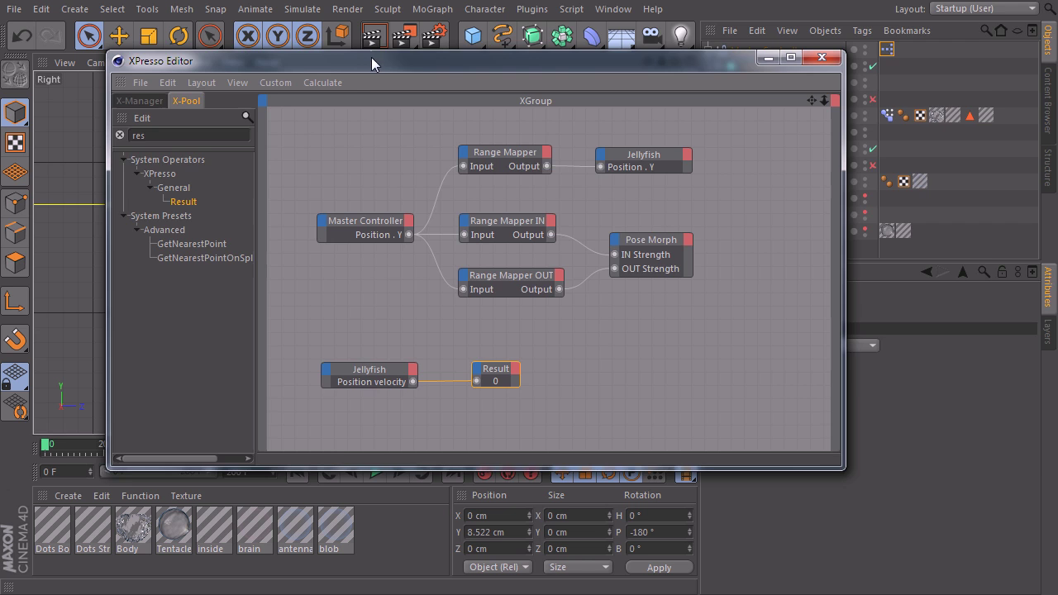
drag(347, 62, 759, 17)
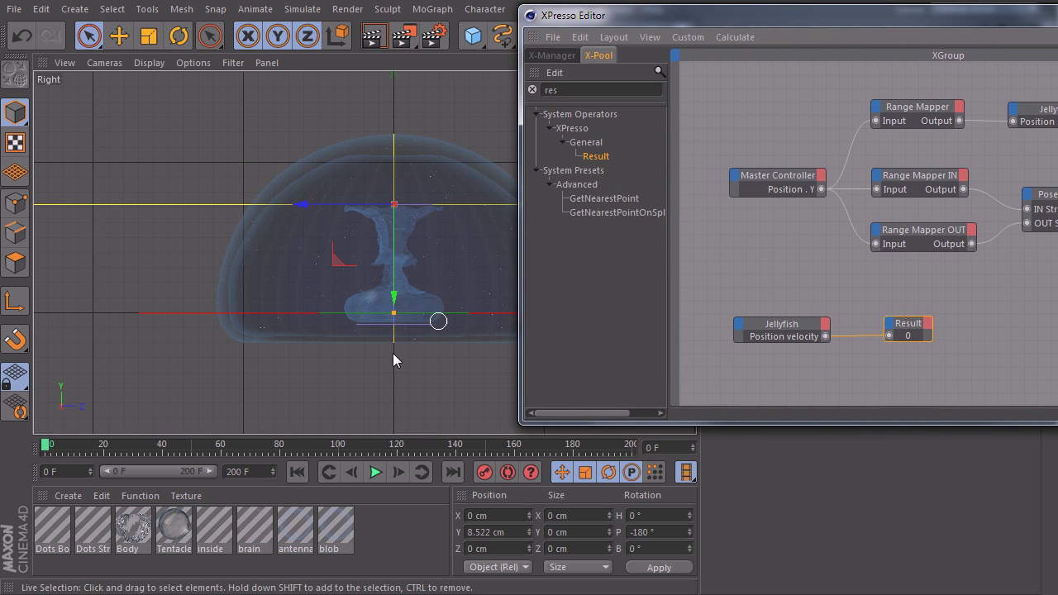
middle_drag(419, 277, 289, 286)
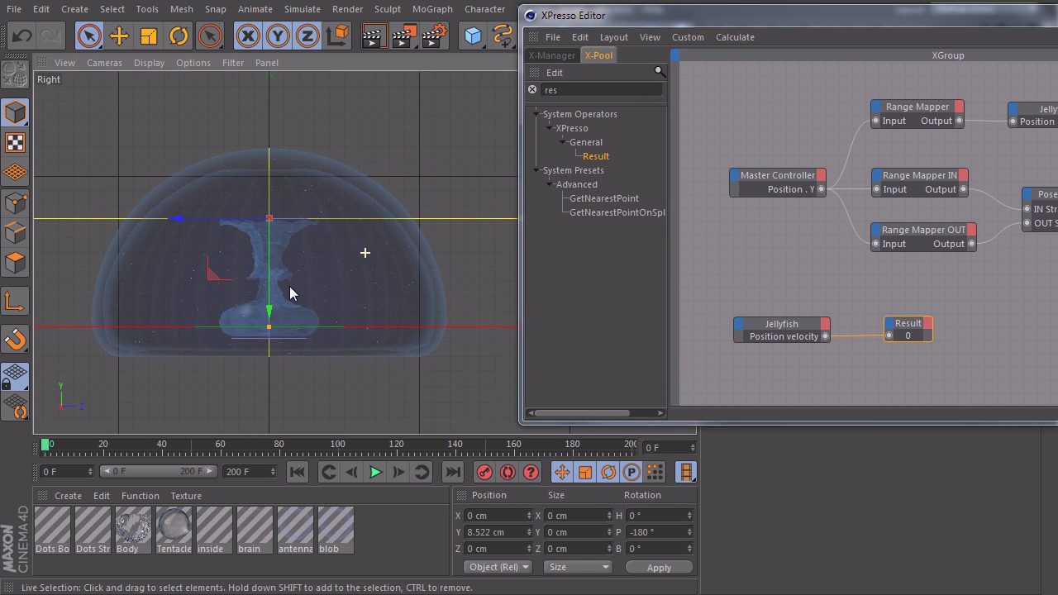
click(374, 472)
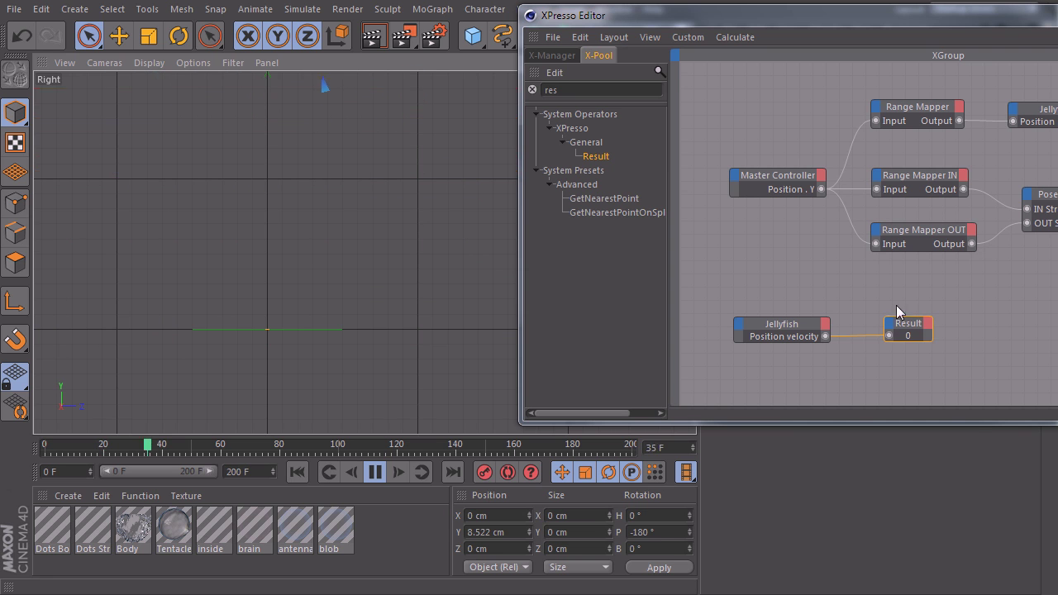
click(375, 473)
click(298, 472)
- Delete the lower Jellyfish node and its connected Result node from the XPresso group
drag(858, 23, 424, 112)
drag(578, 121, 508, 84)
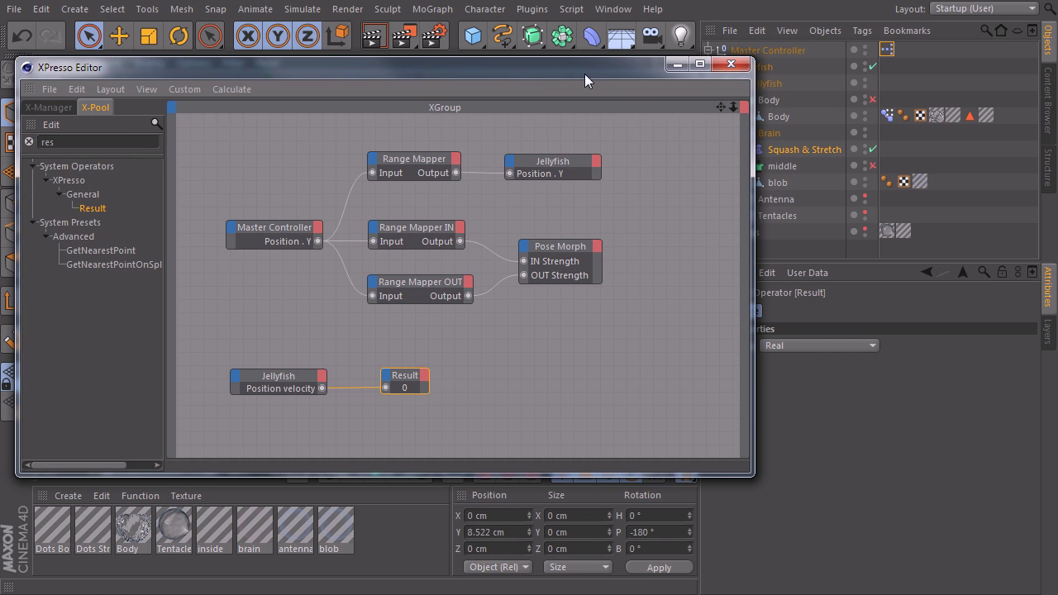
drag(585, 74, 537, 76)
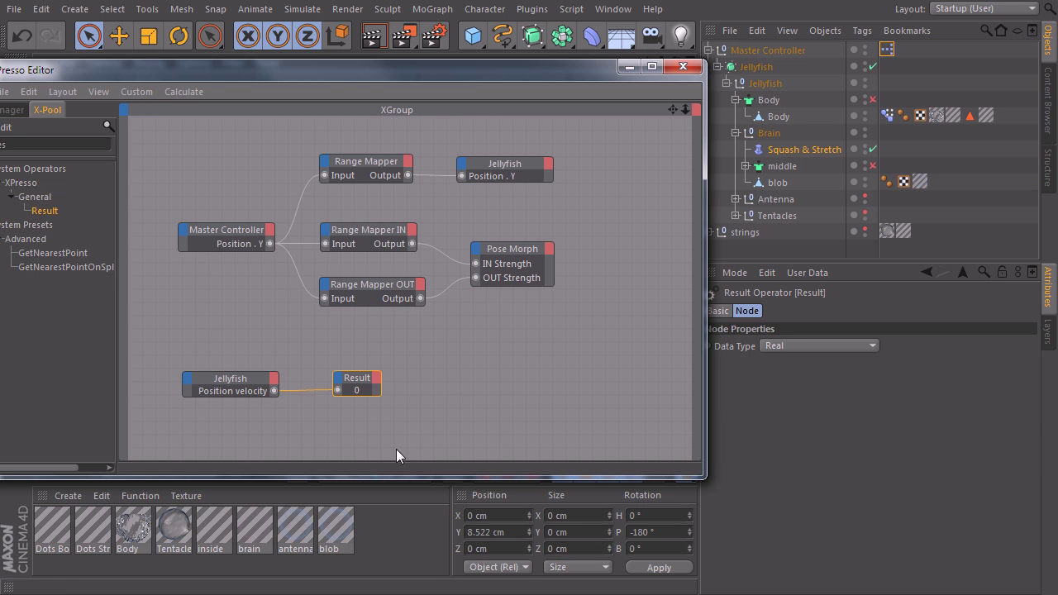
drag(385, 364, 139, 431)
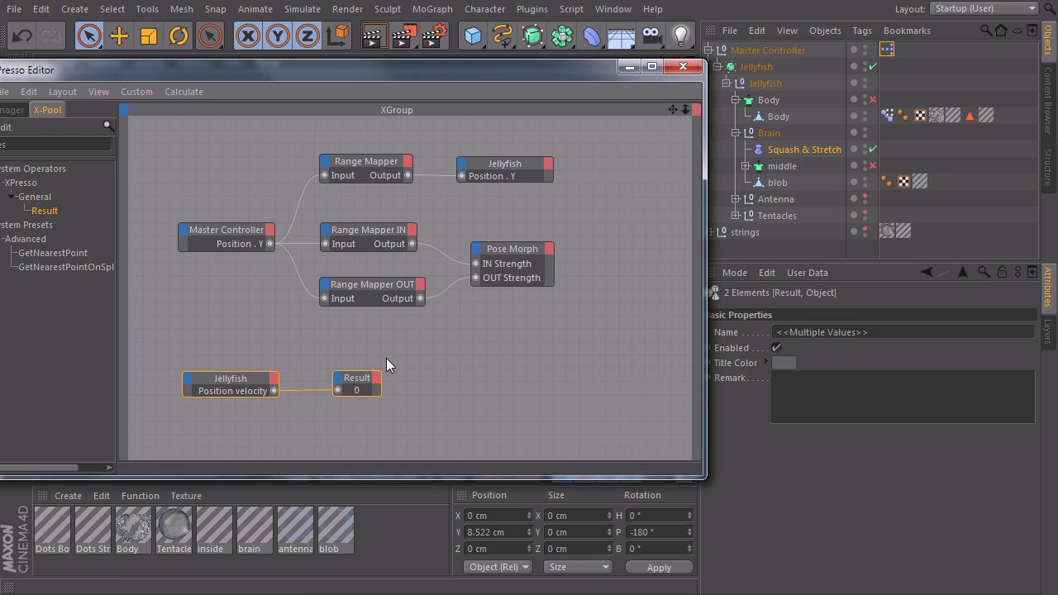
drag(423, 353, 175, 418)
key(Delete)
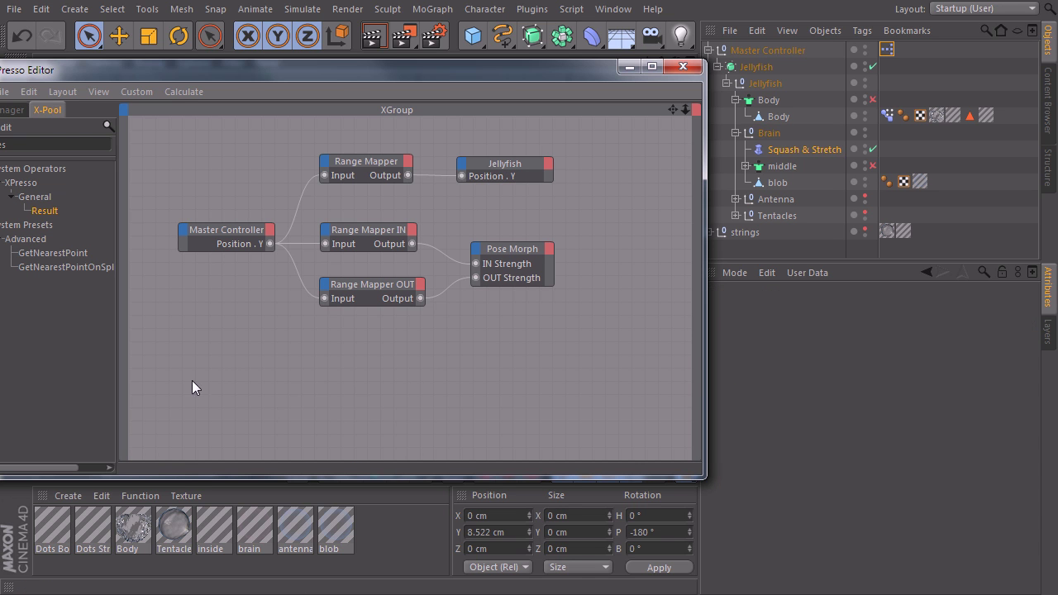
- Move the XPresso Editor aside and review the XPresso tag's Priority options, keeping Expression
drag(403, 76, 508, 108)
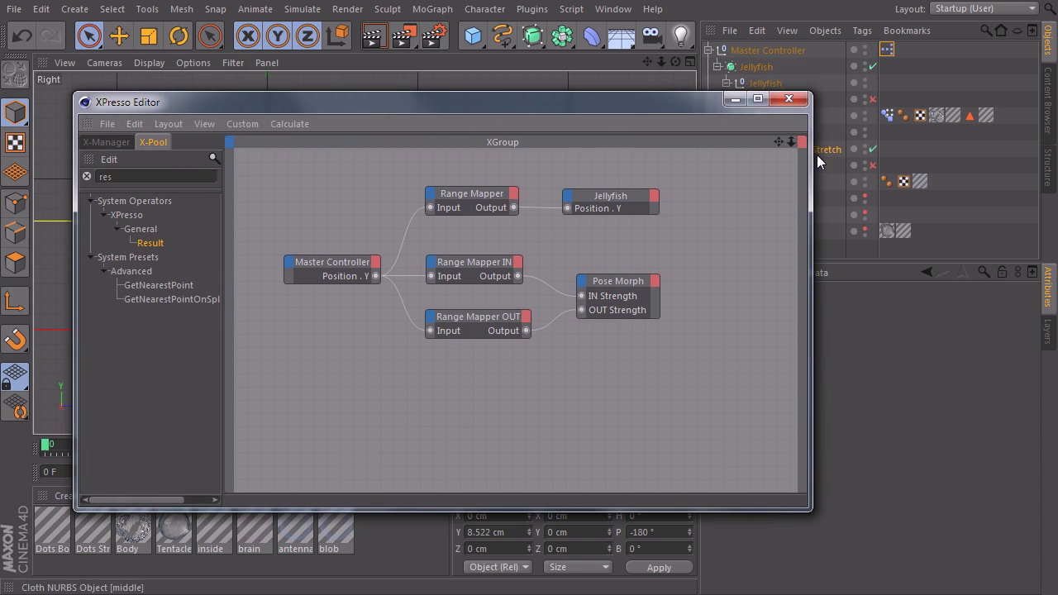
click(789, 99)
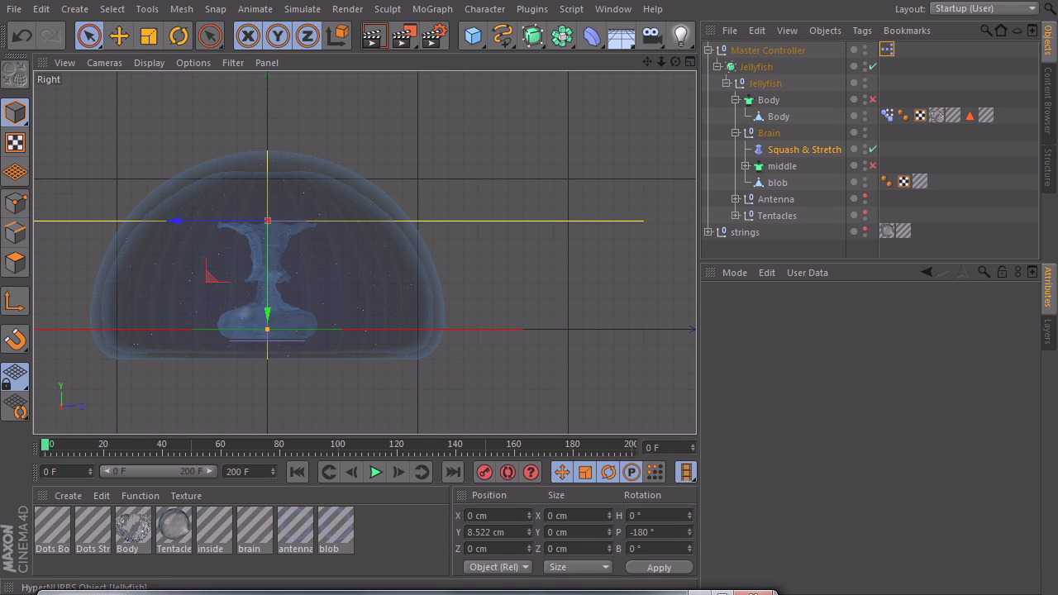
click(886, 50)
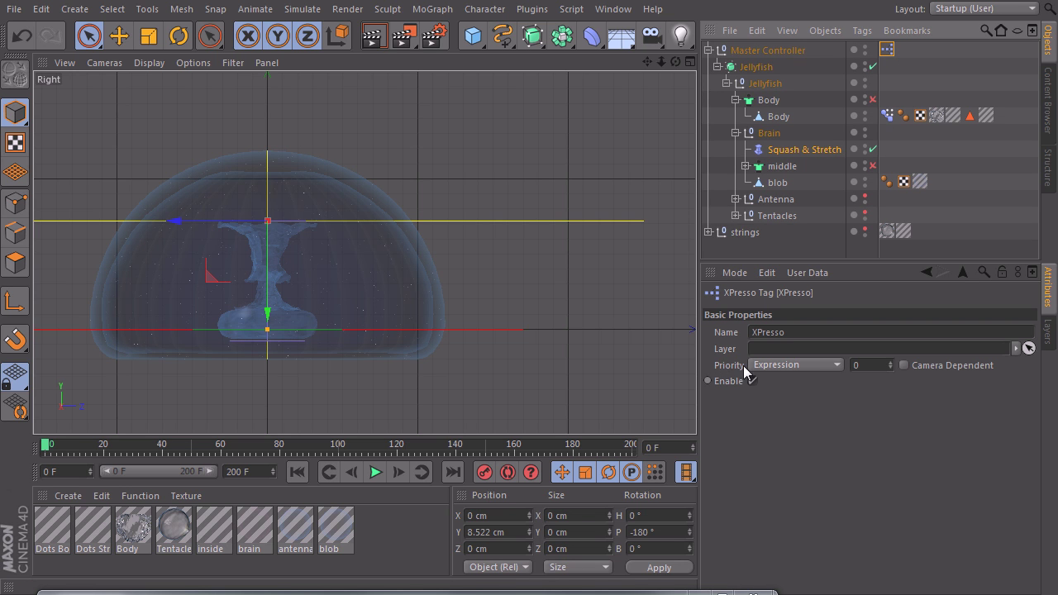
click(829, 369)
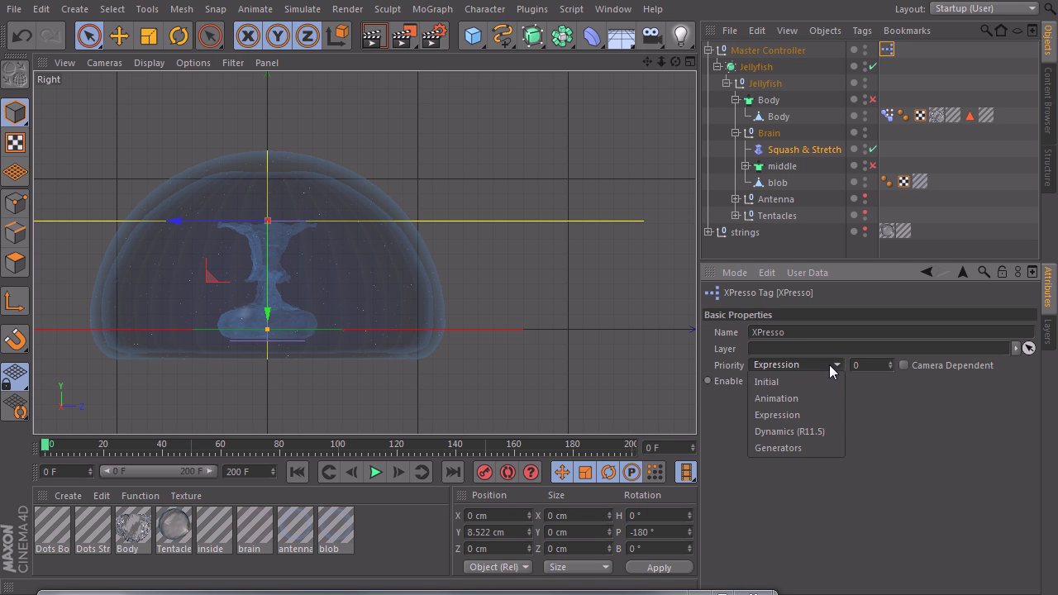
click(795, 415)
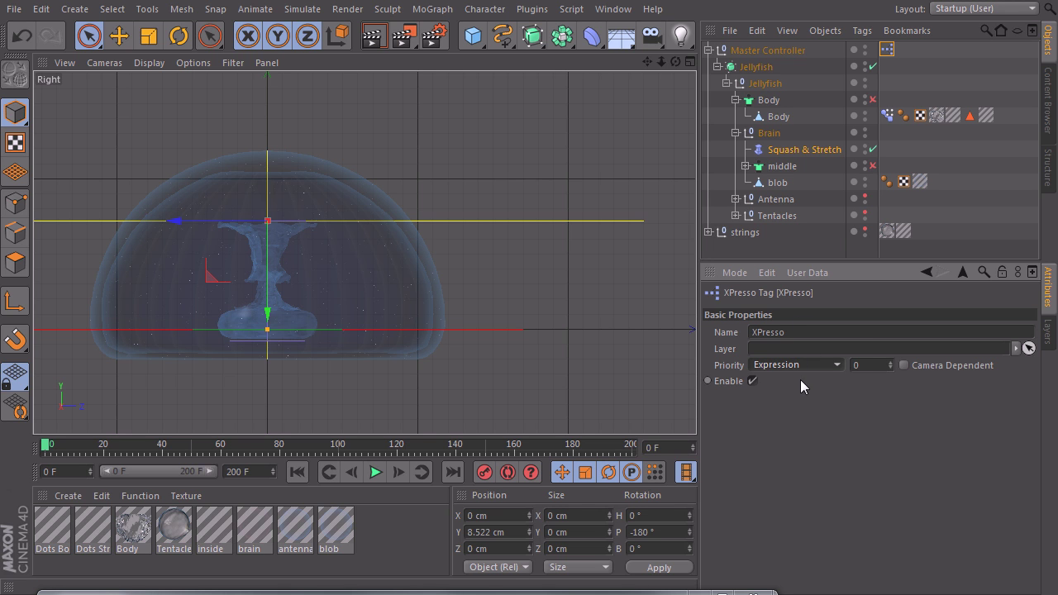
click(868, 365)
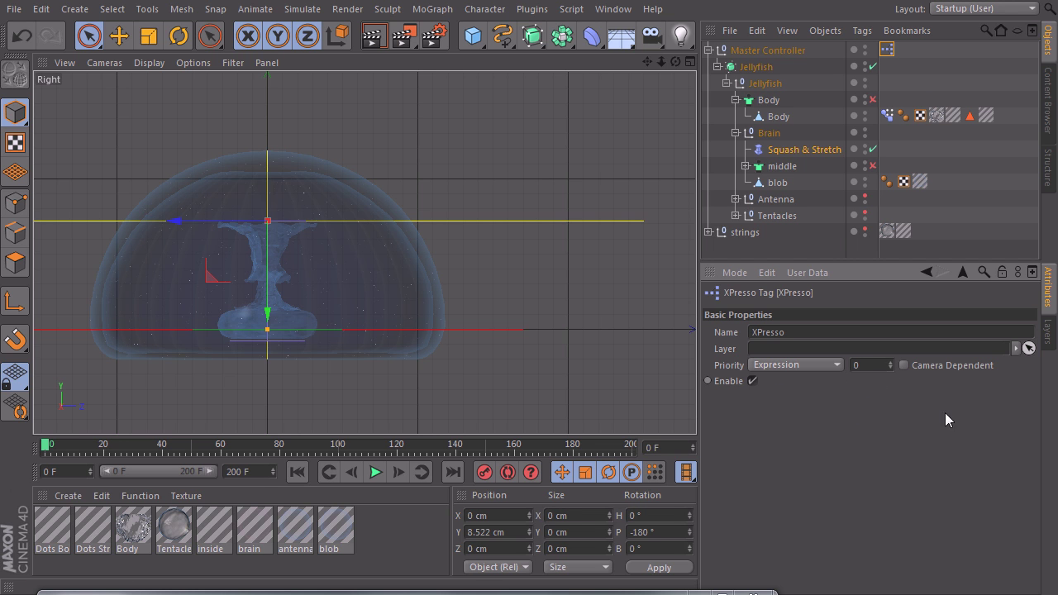
- Add a second XPresso tag to the Master Controller object
right_click(770, 48)
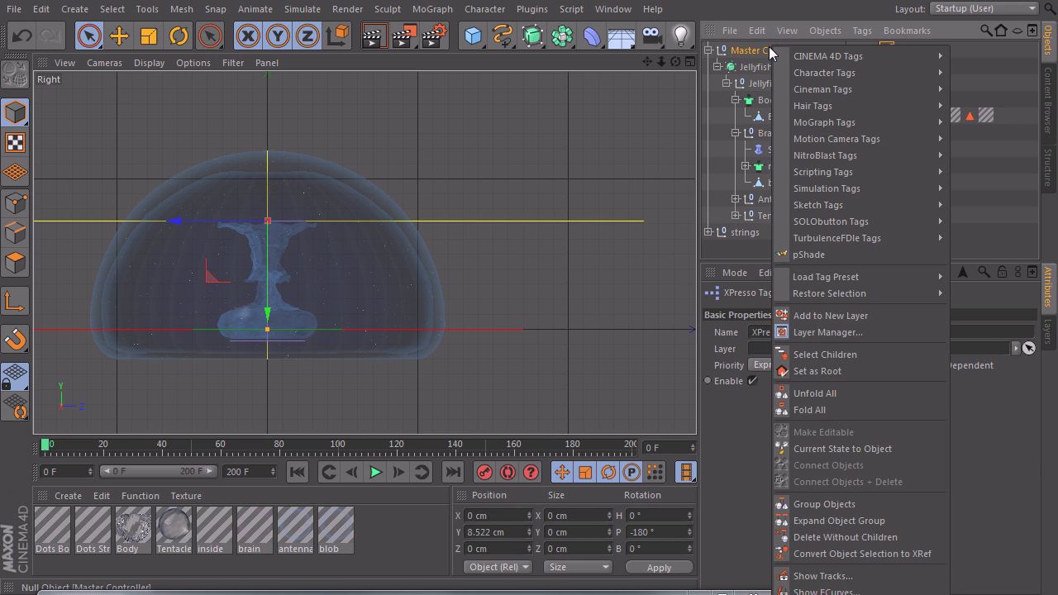
mouse_move(877, 56)
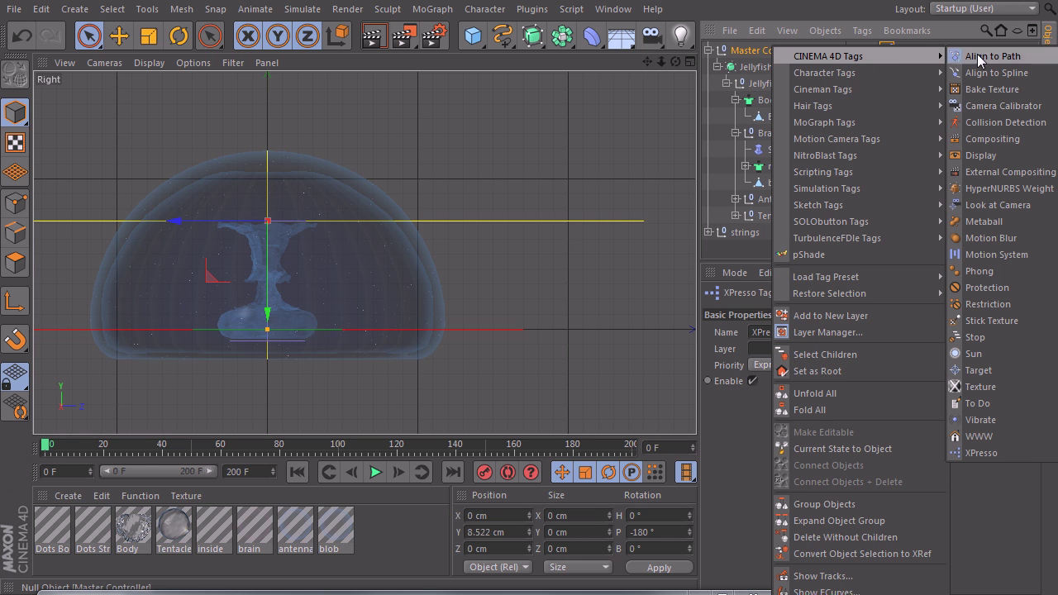
click(982, 453)
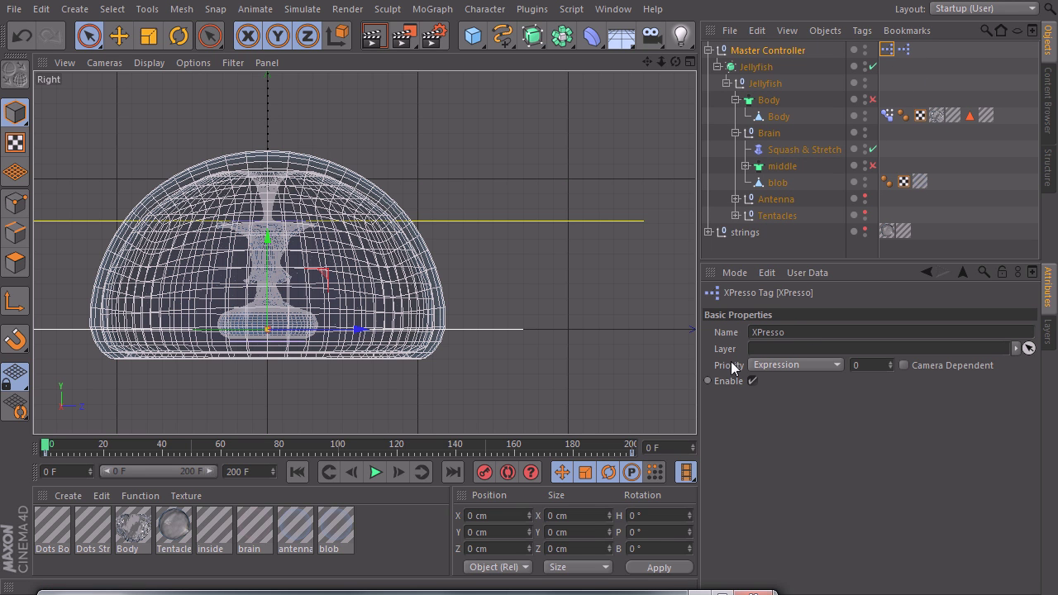
- Compare the Master Controller's two XPresso tags and show the new tag's empty group in the XPresso Editor
click(904, 49)
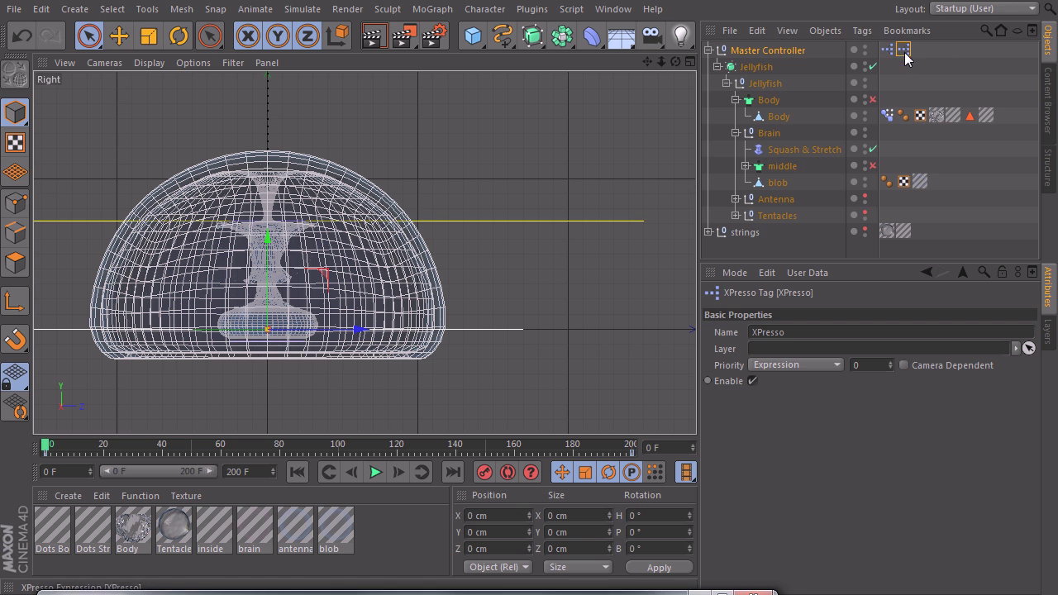
click(886, 50)
double_click(380, 594)
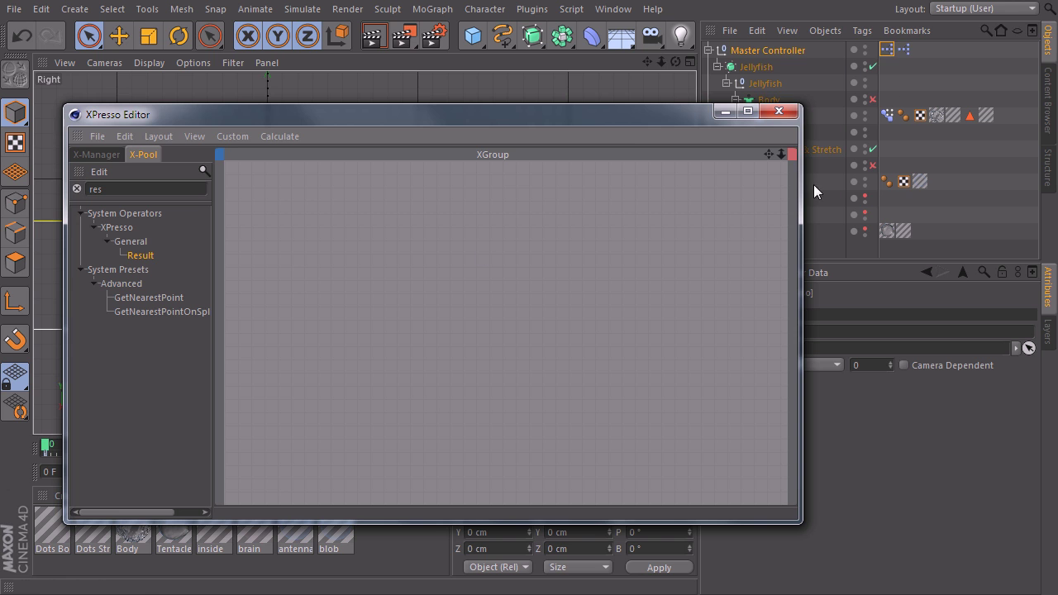
click(905, 49)
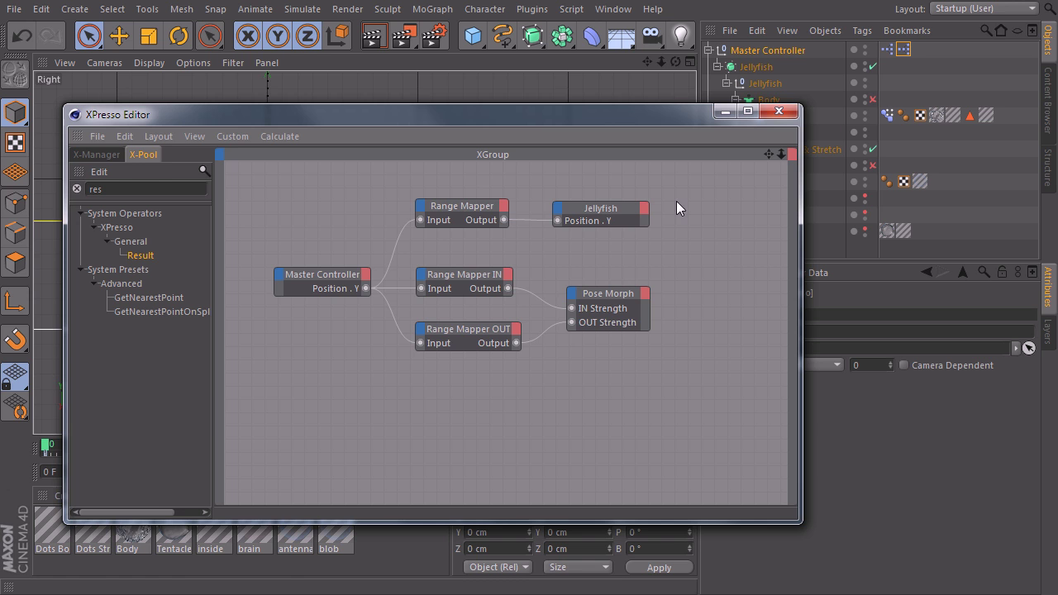
click(887, 49)
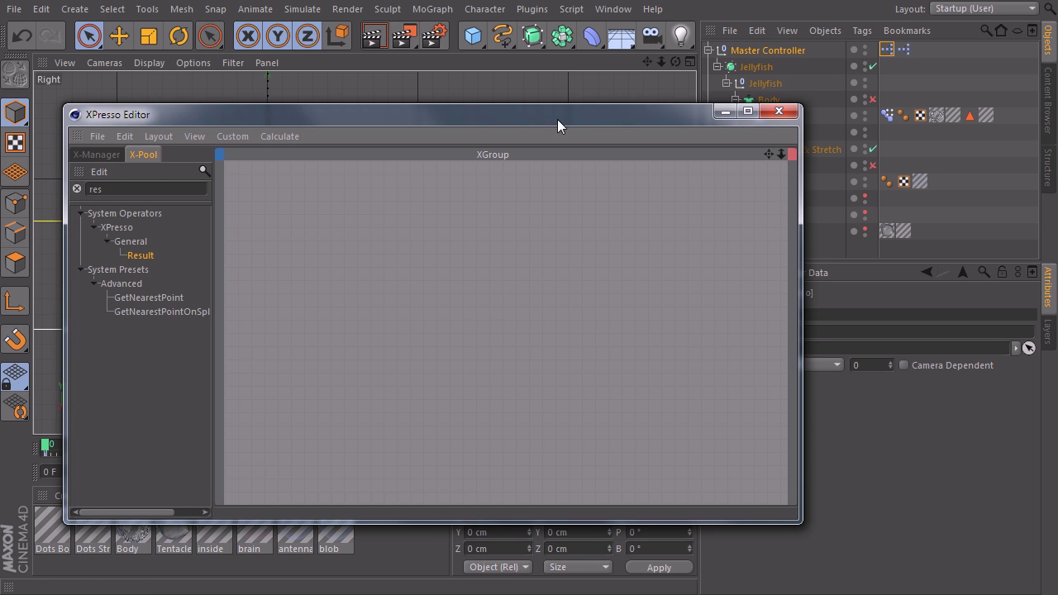
drag(558, 125, 558, 161)
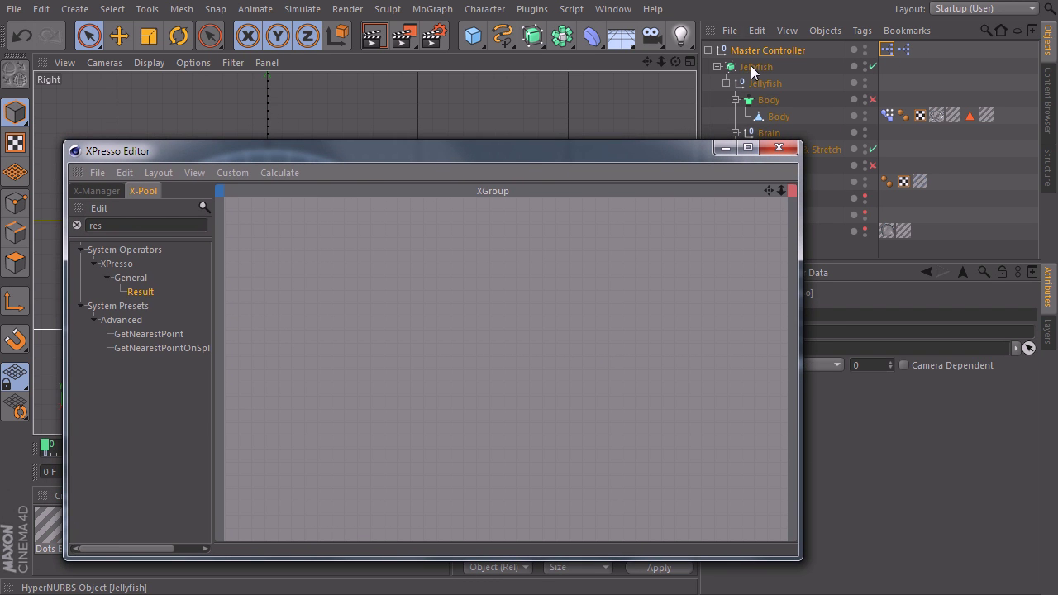
- Add the Jellyfish HyperNURBS as a node with a Position velocity output and connect it to a new Result node
drag(751, 65, 357, 302)
click(398, 304)
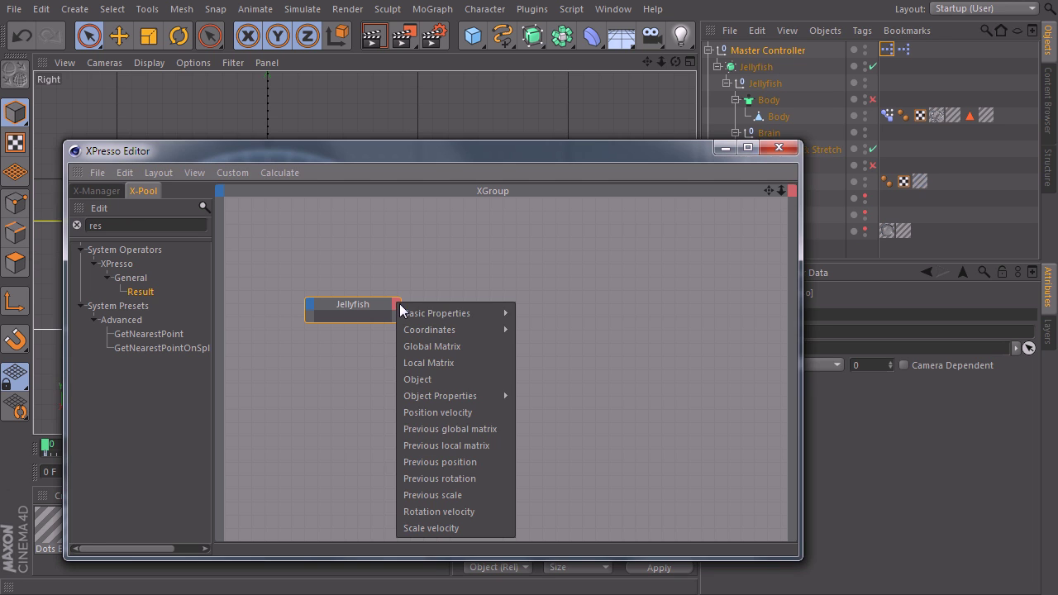
click(437, 415)
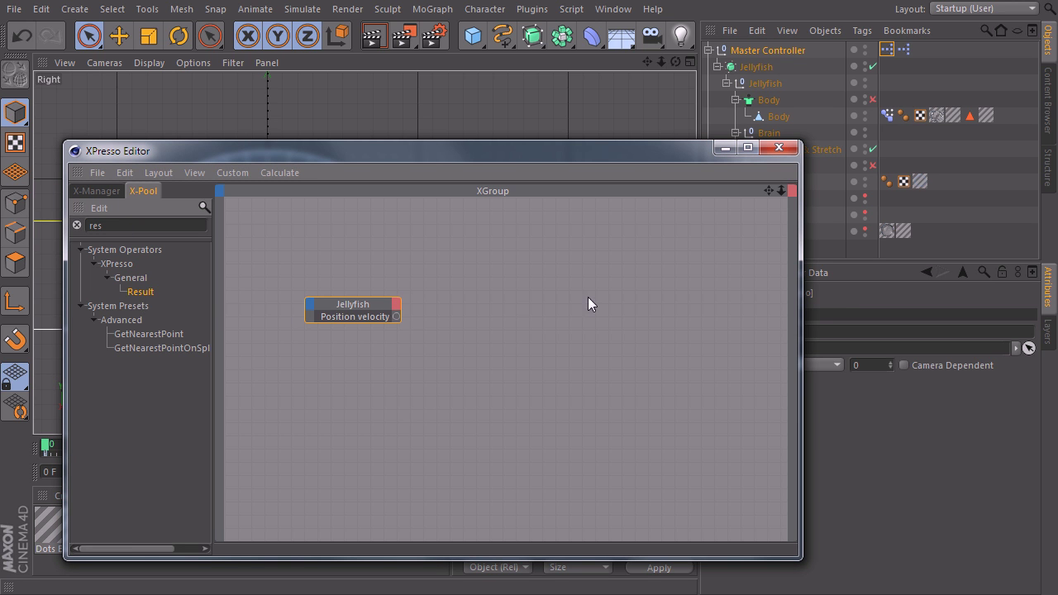
drag(542, 314, 541, 312)
drag(396, 316, 468, 305)
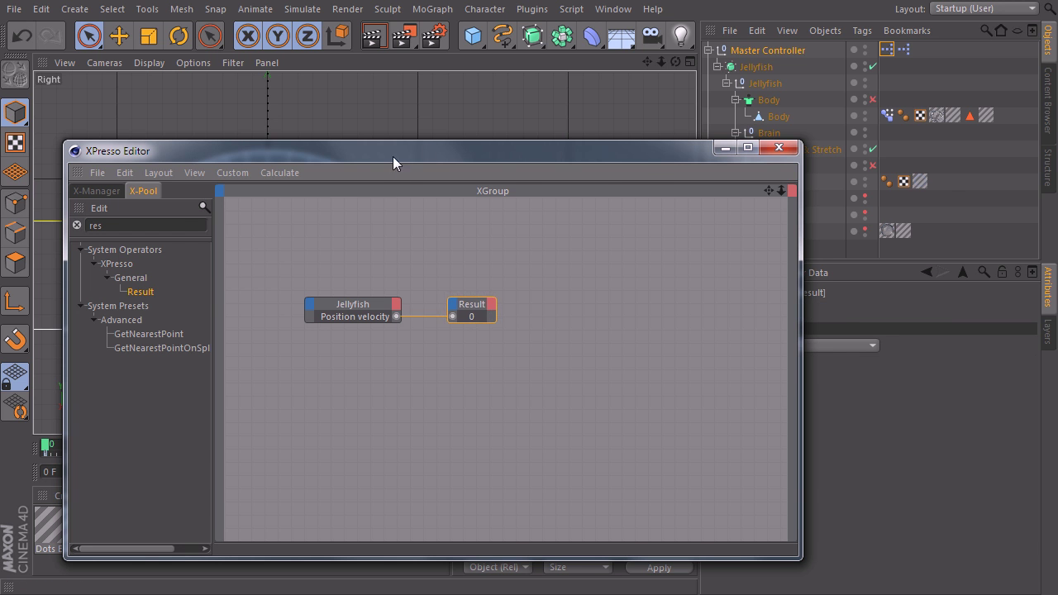
- Play the animation to watch the Result node's velocity readout, and reposition the Jellyfish and Result nodes to make room
drag(395, 153, 754, 23)
click(375, 472)
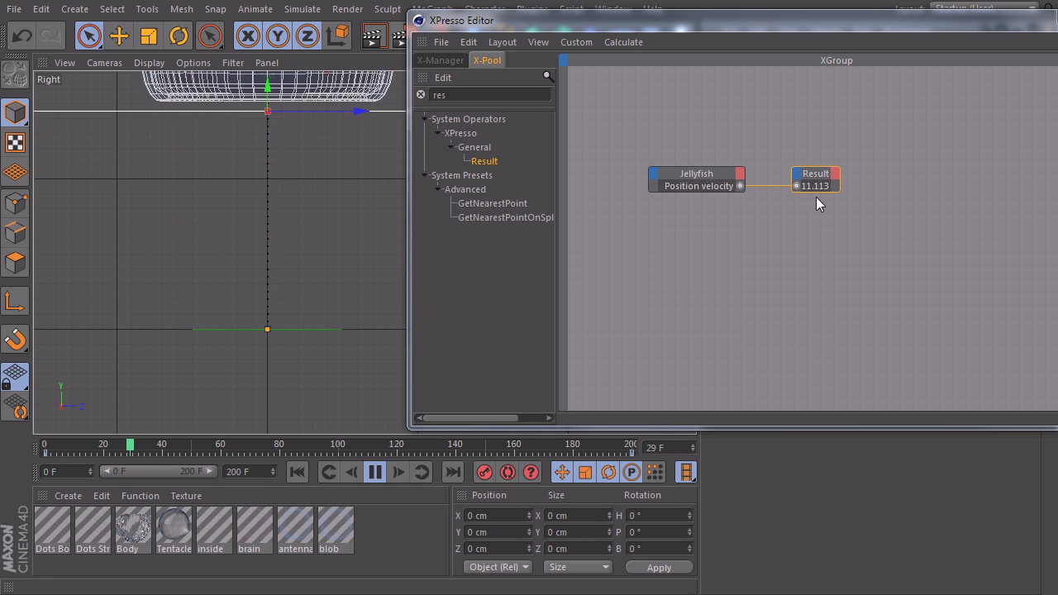
drag(798, 20, 515, 146)
drag(529, 305, 533, 234)
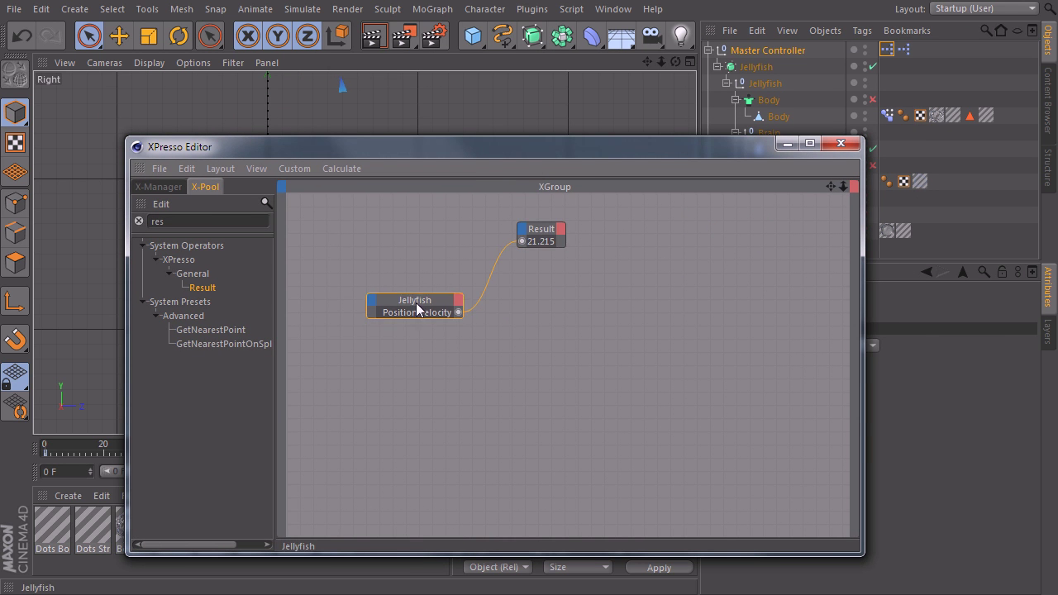
drag(419, 305, 379, 327)
drag(532, 242, 501, 277)
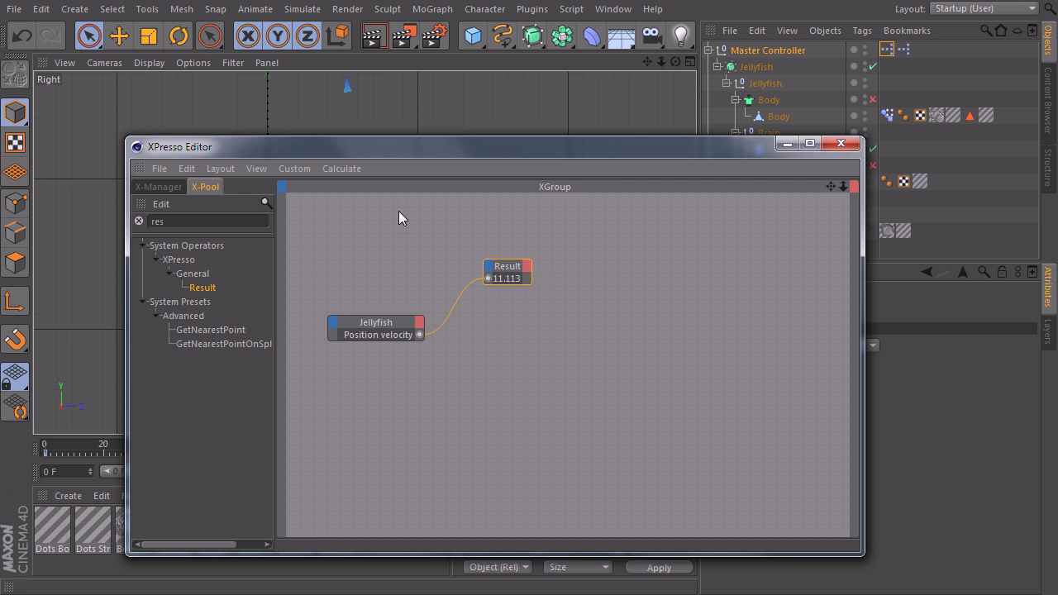
- Search the XPresso operators for "range" and add a Range Mapper node beside the Jellyfish node
key(BackSpace)
key(BackSpace)
key(BackSpace)
text(ra)
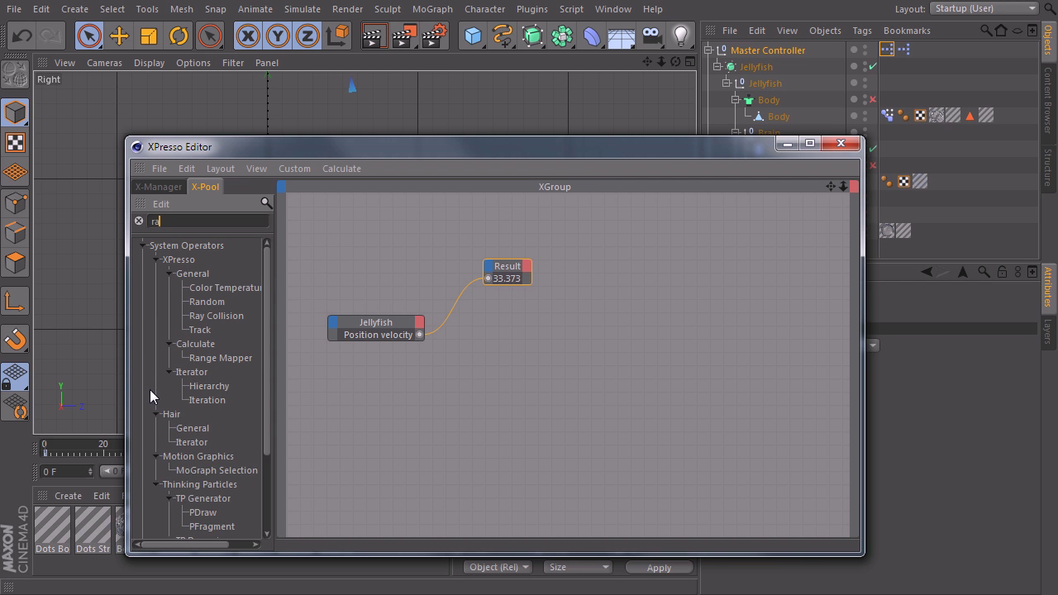
text(nge)
drag(220, 288, 546, 329)
- Connect the Jellyfish node's Position velocity output to both the Range Mapper and Result inputs, and display the Range Mapper's parameters
click(419, 335)
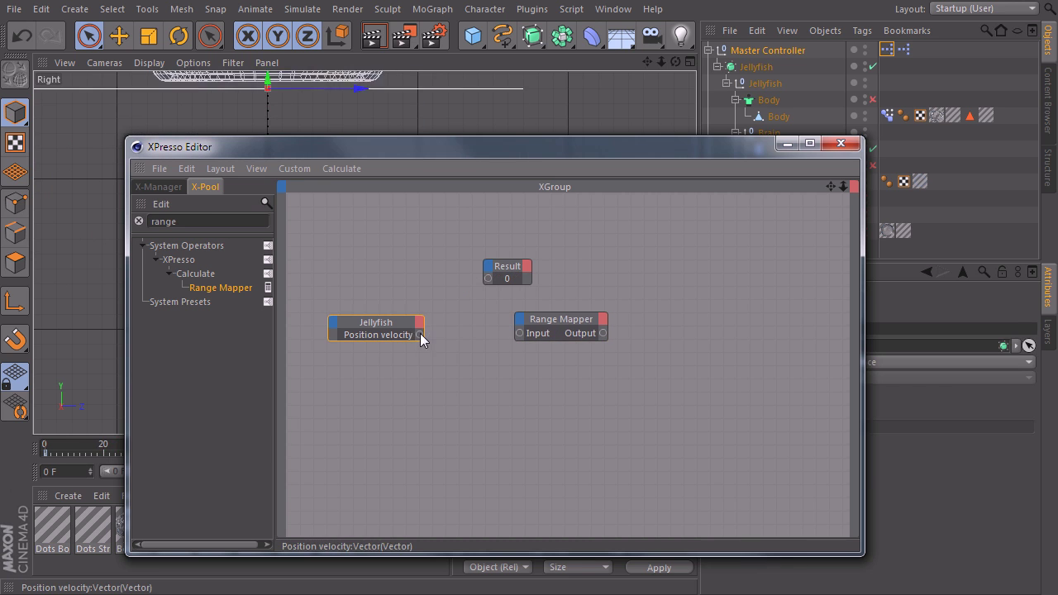
drag(419, 334, 520, 334)
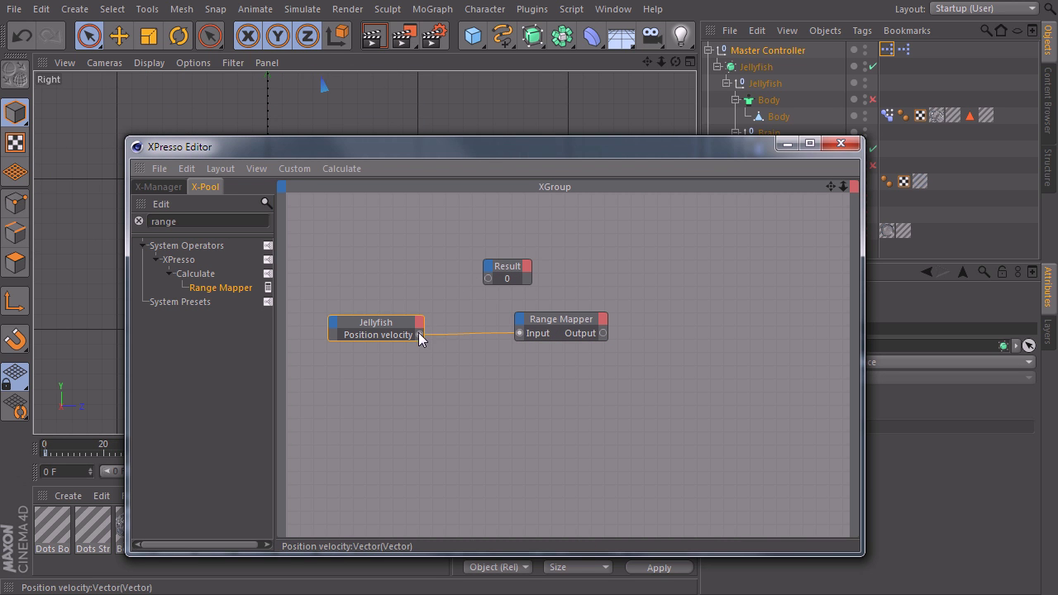
drag(419, 335, 481, 243)
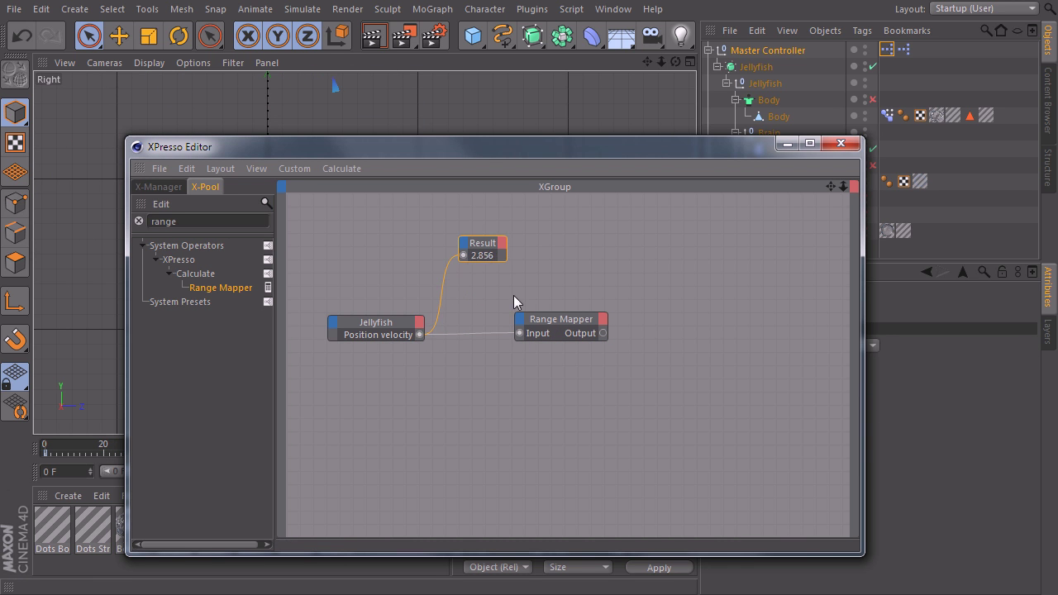
click(560, 320)
drag(614, 145, 408, 154)
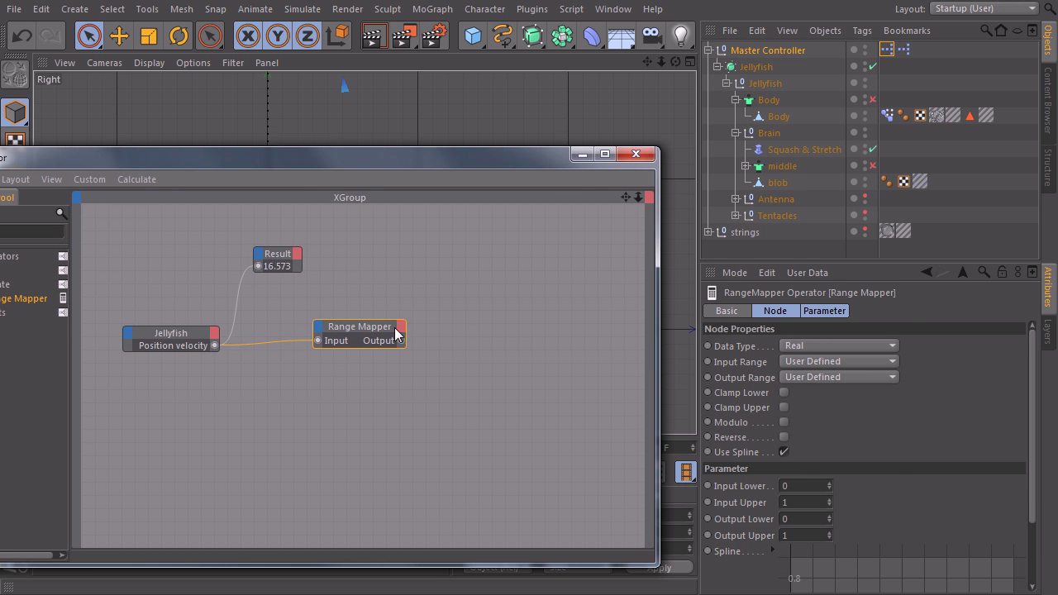
drag(492, 161, 667, 53)
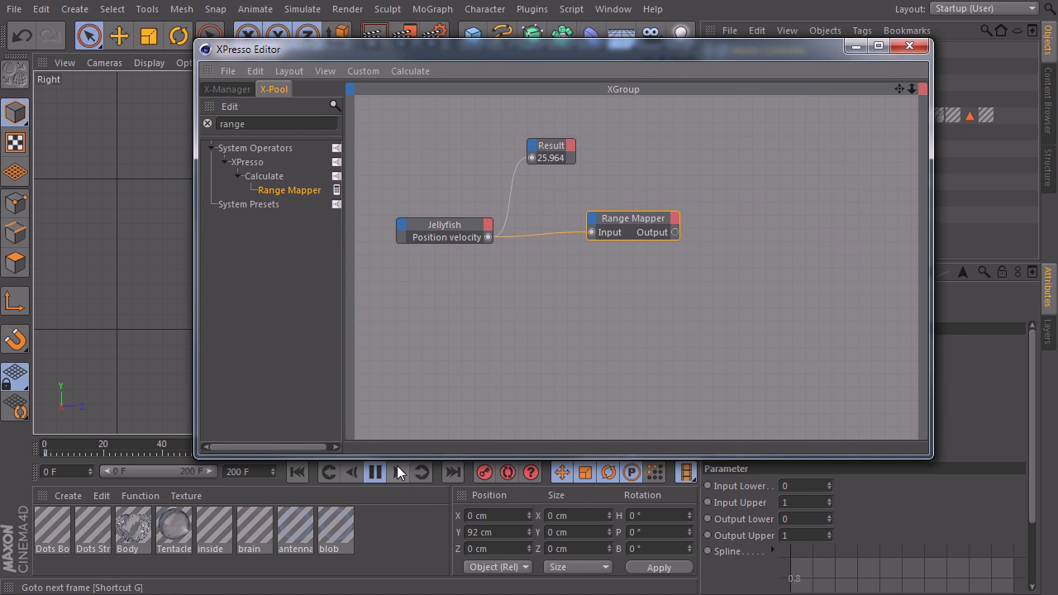
- Rewind the animation, add a camera from a reframed perspective view of the jellyfish, and make it a child of the Master Controller
click(293, 476)
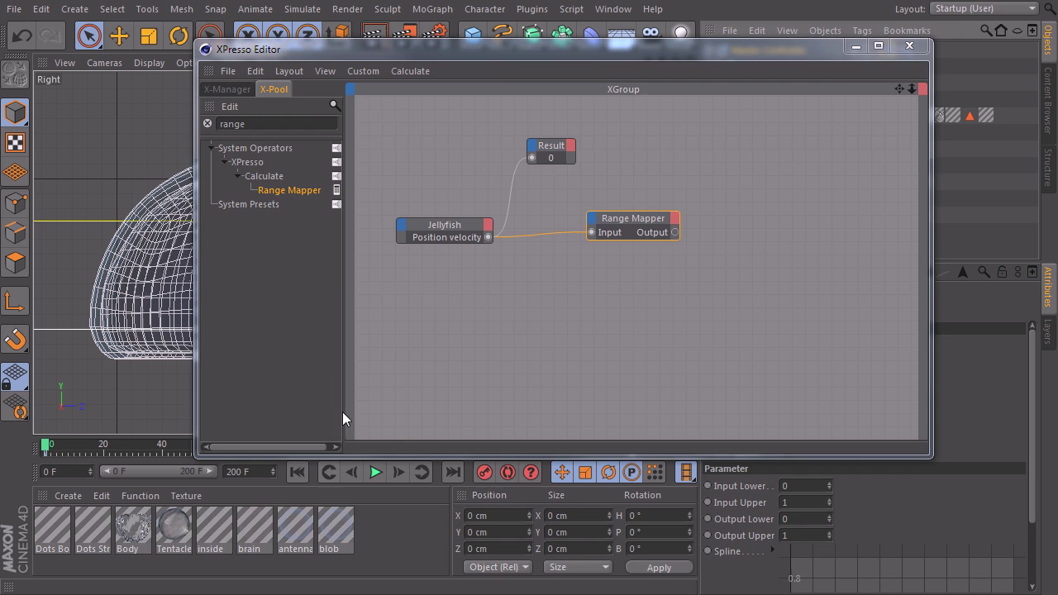
drag(516, 54, 392, 529)
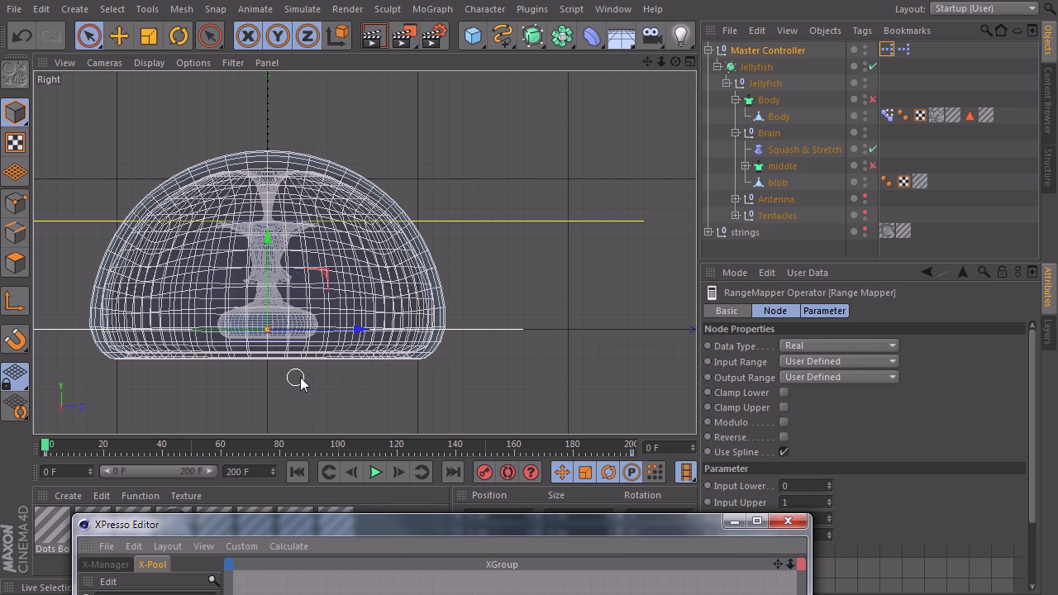
key(F1)
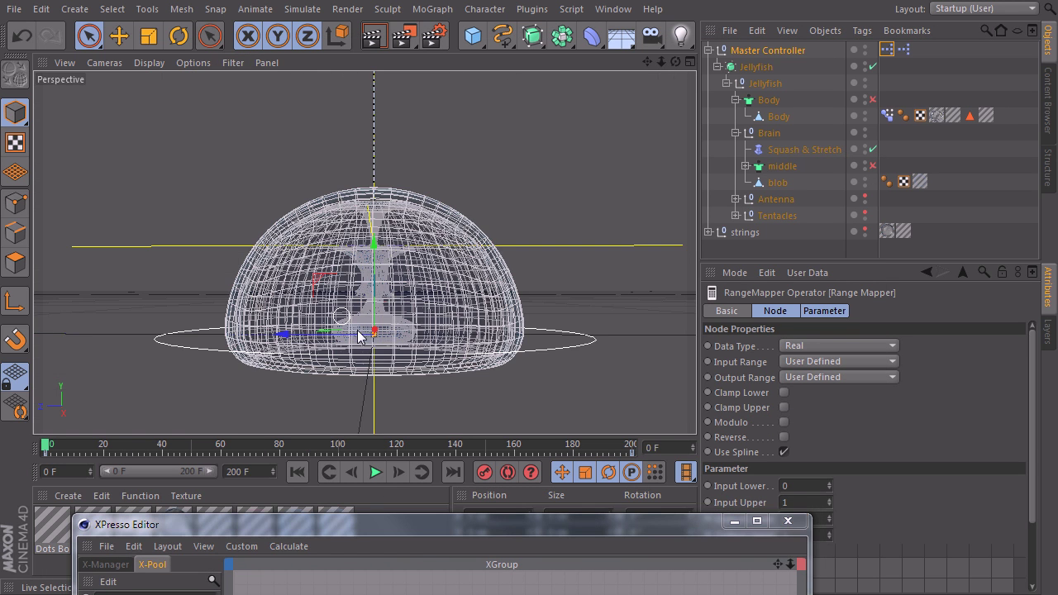
scroll(377, 347, down, 2)
alt+middle_drag(376, 338, 427, 306)
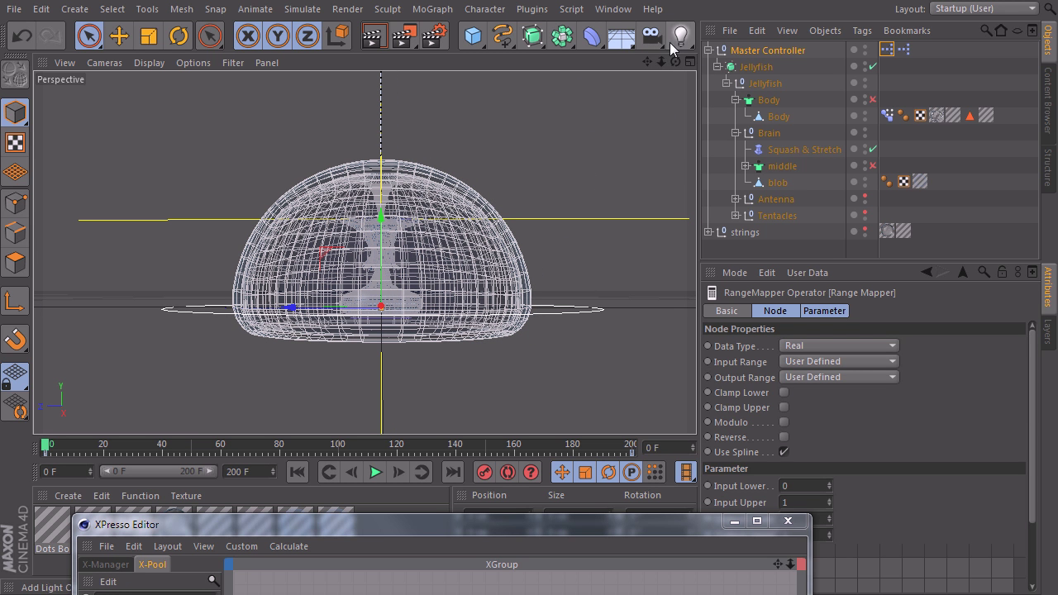
click(650, 36)
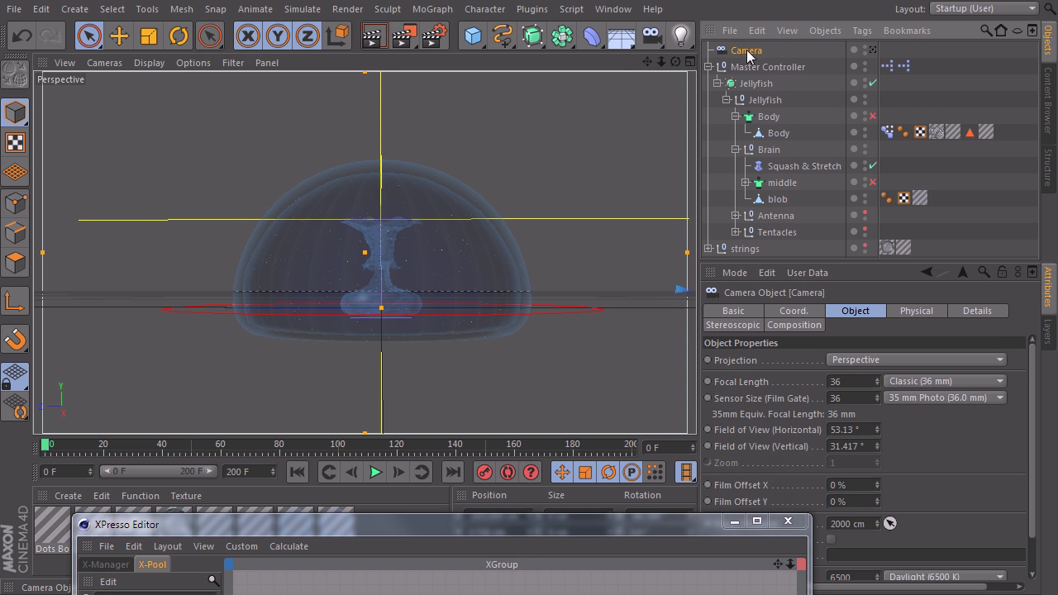
drag(768, 71, 768, 67)
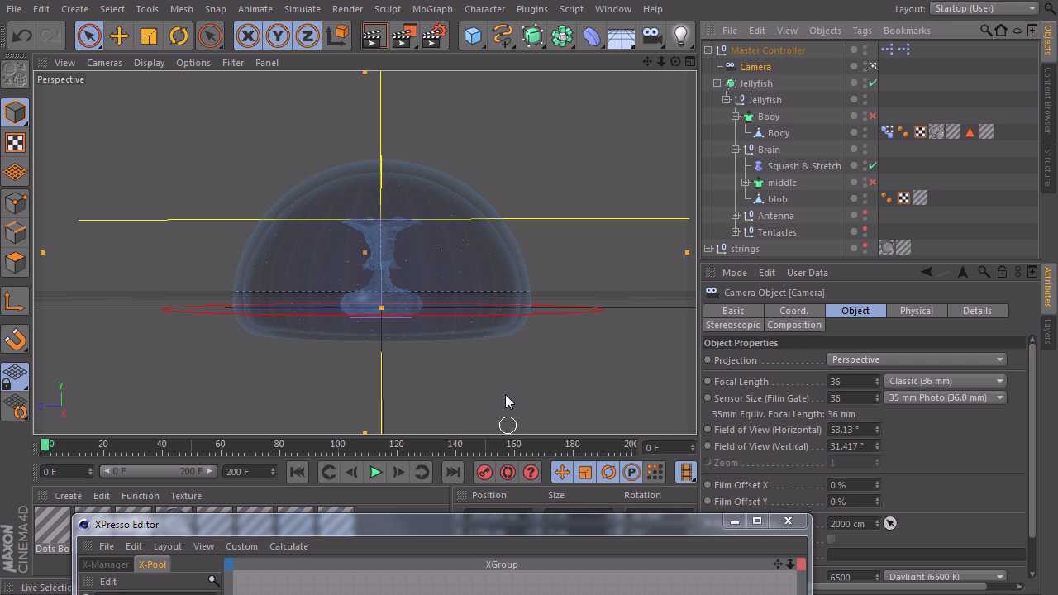
- Play the animation in the perspective view, show the Squash & Stretch deformer's properties, and stop playback at frame 79
click(375, 472)
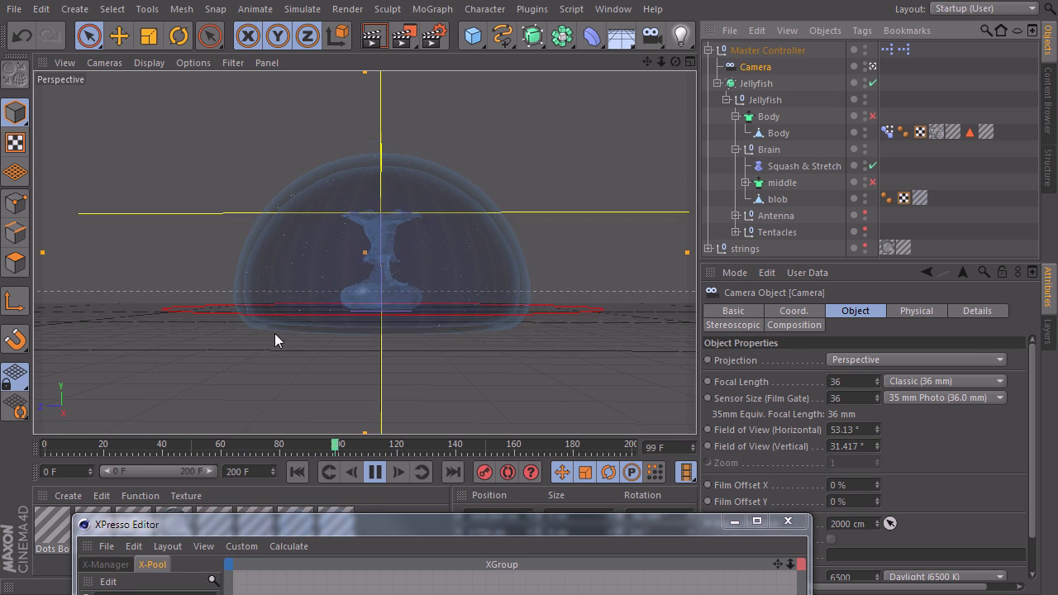
click(795, 166)
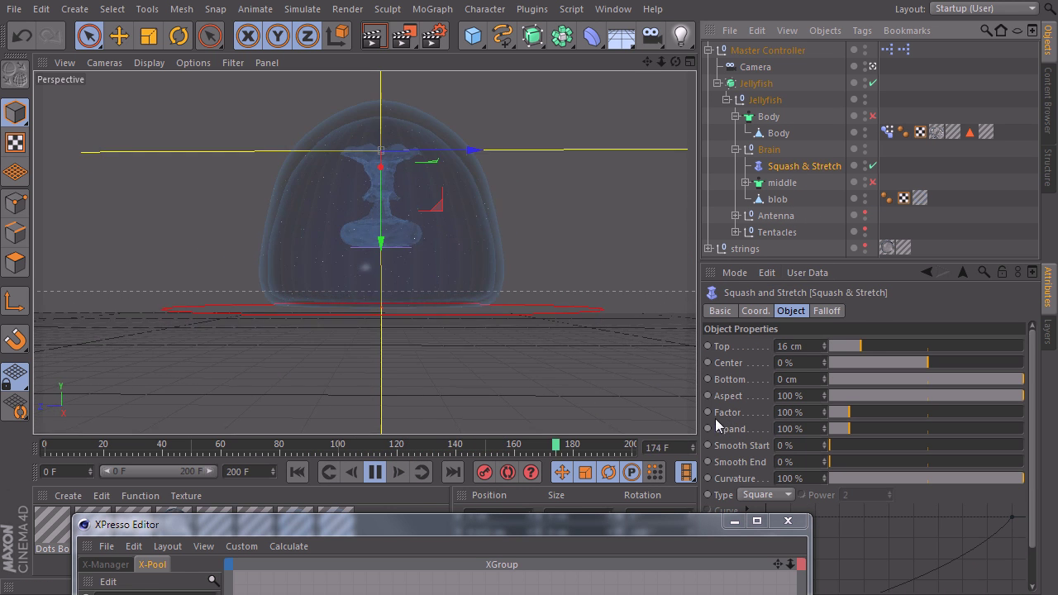
click(374, 472)
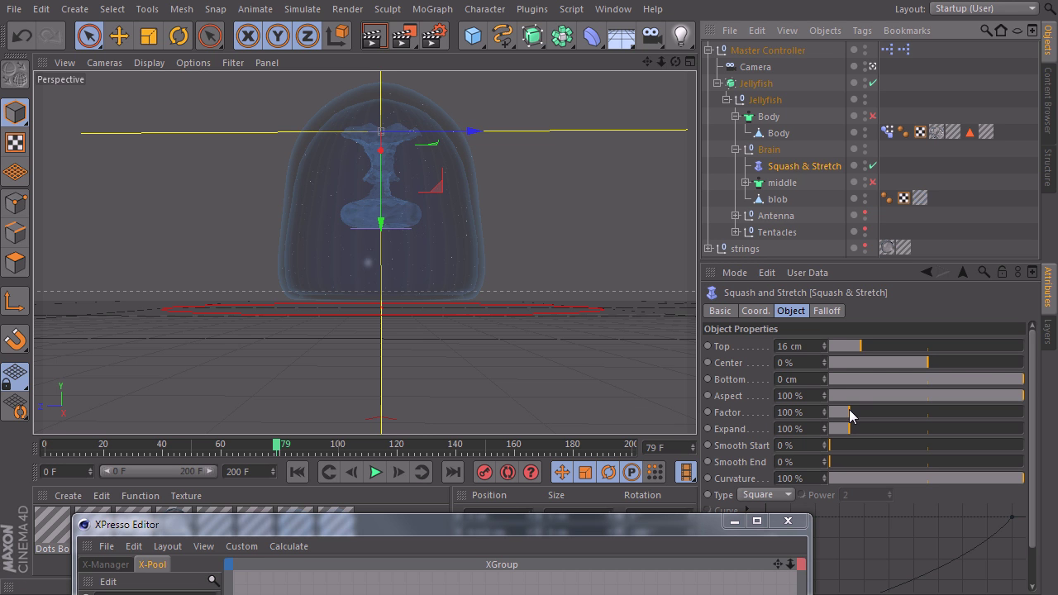
- Test the brain's stretch by setting the Squash & Stretch deformer's Factor to 150 %
drag(850, 414, 860, 413)
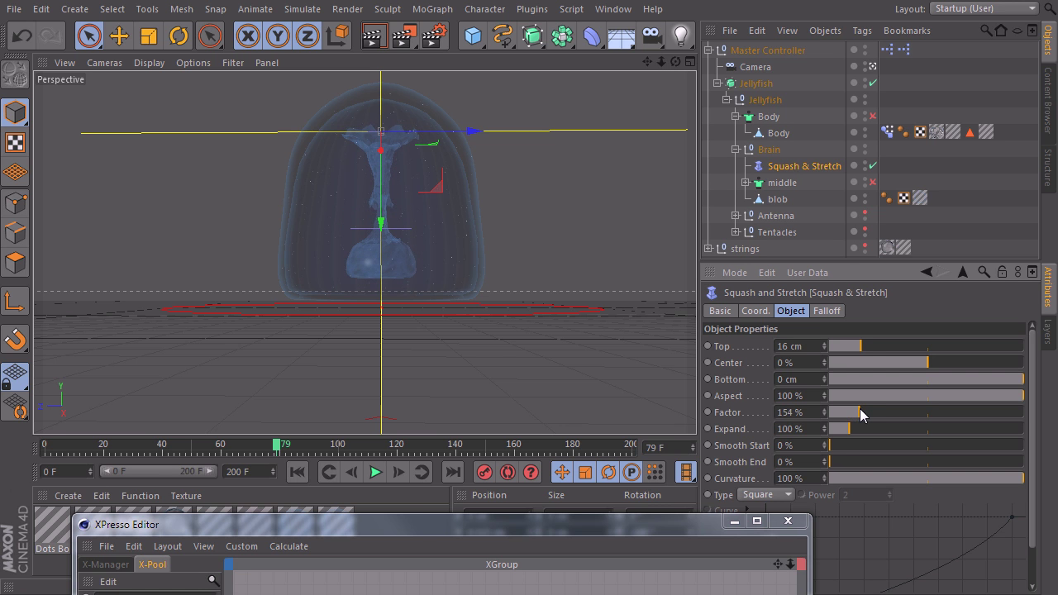
double_click(792, 413)
text(150)
key(Return)
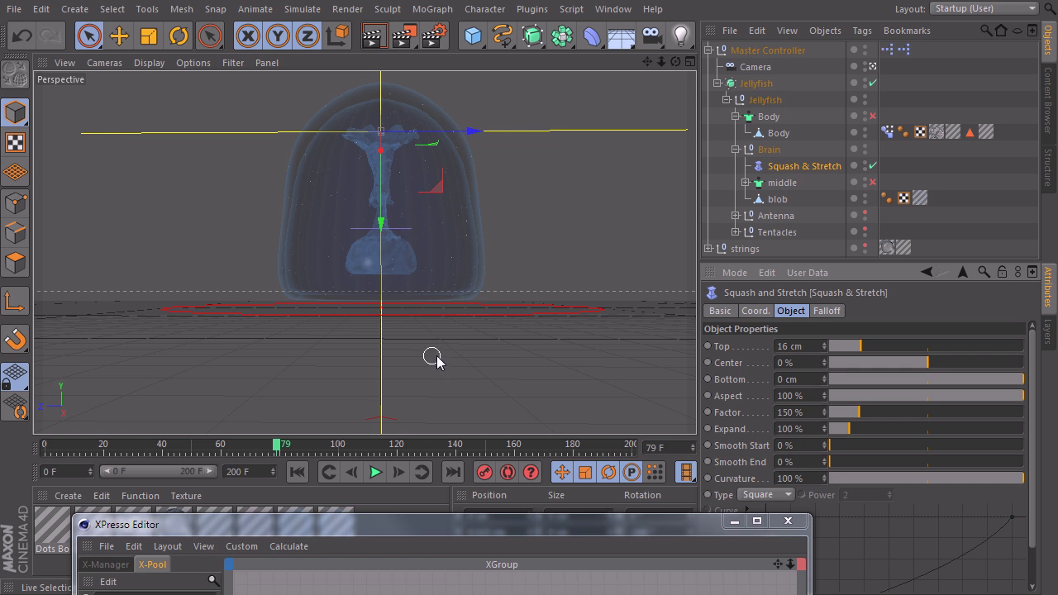
- Bring the XPresso Editor back into view and set the Range Mapper's Input Upper to 50
drag(463, 524, 336, 309)
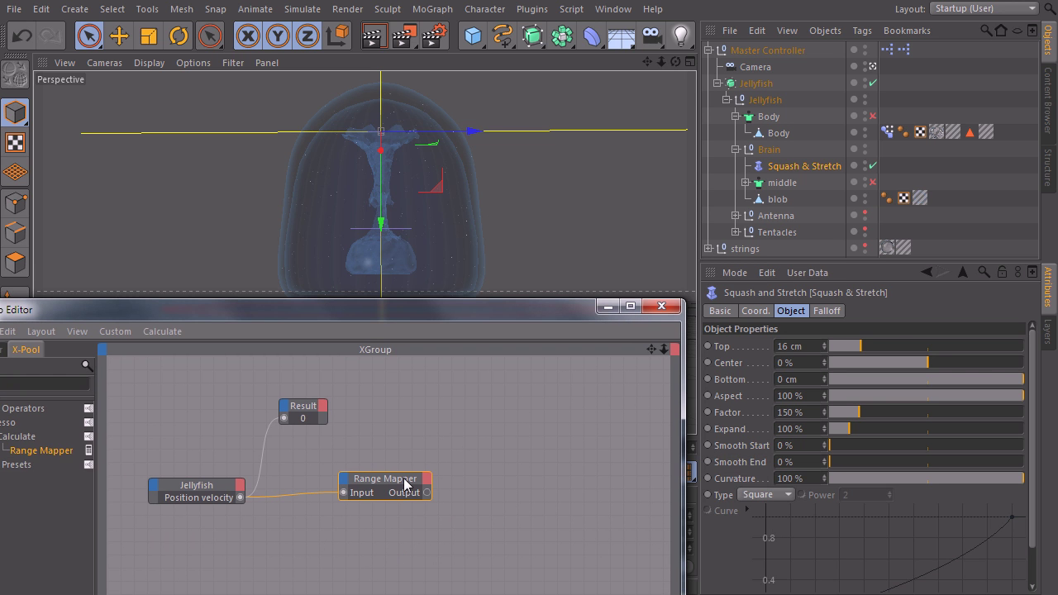
click(395, 486)
drag(525, 303, 427, 245)
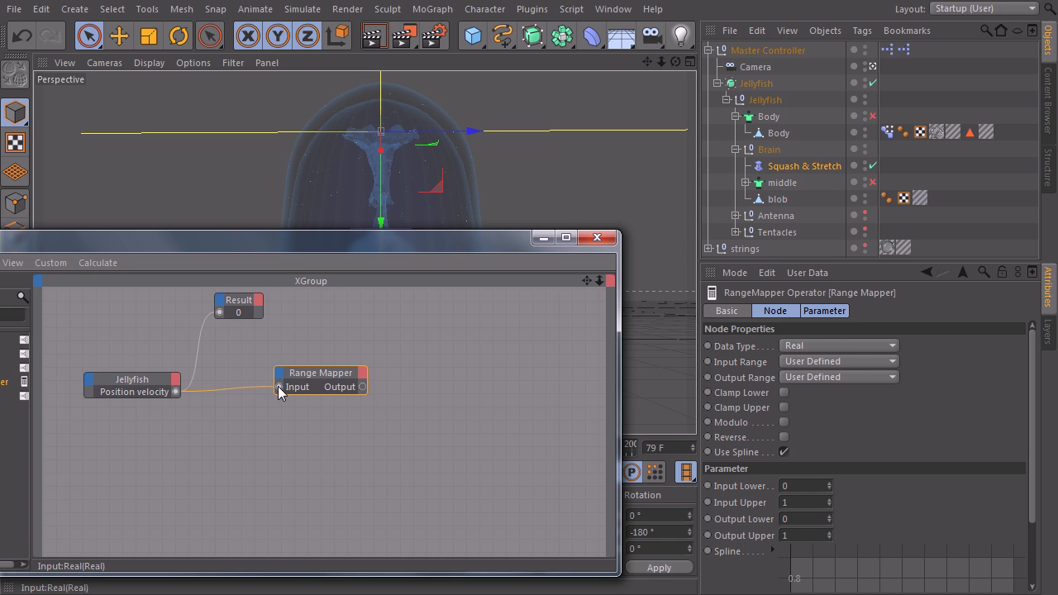
drag(295, 237, 365, 184)
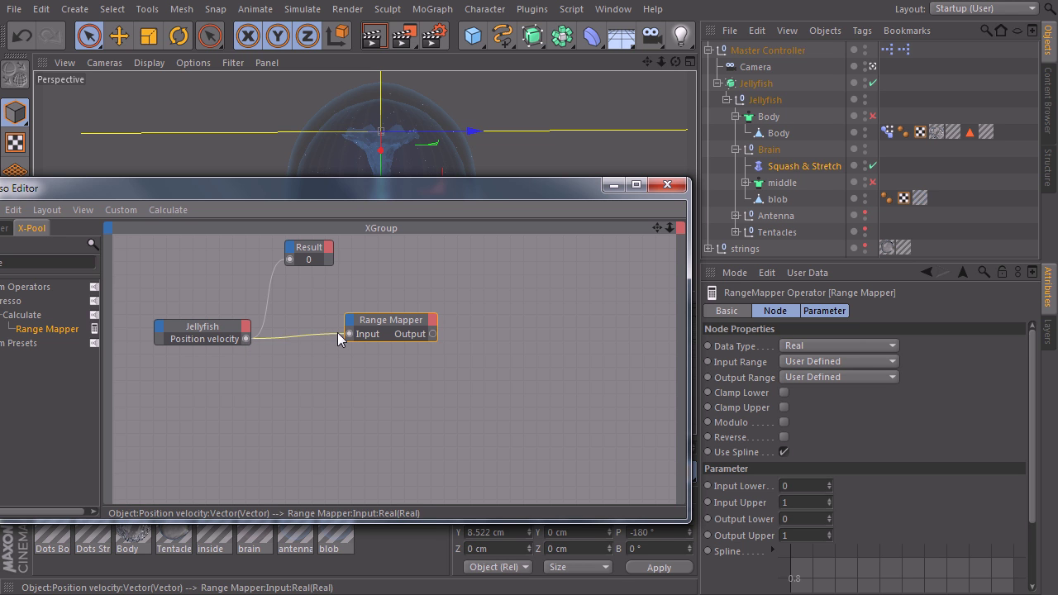
drag(395, 324, 390, 326)
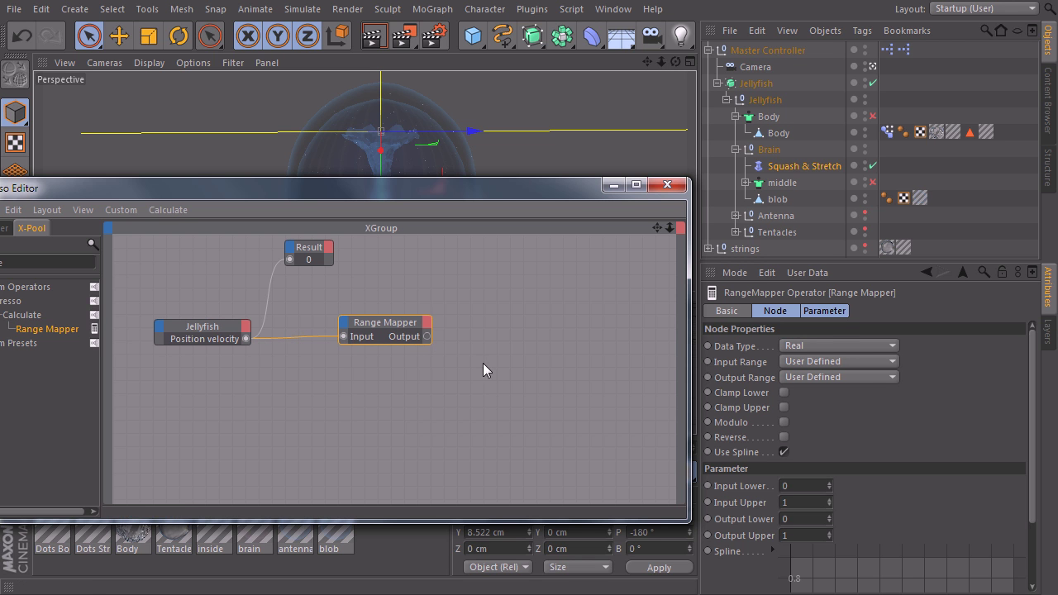
click(783, 503)
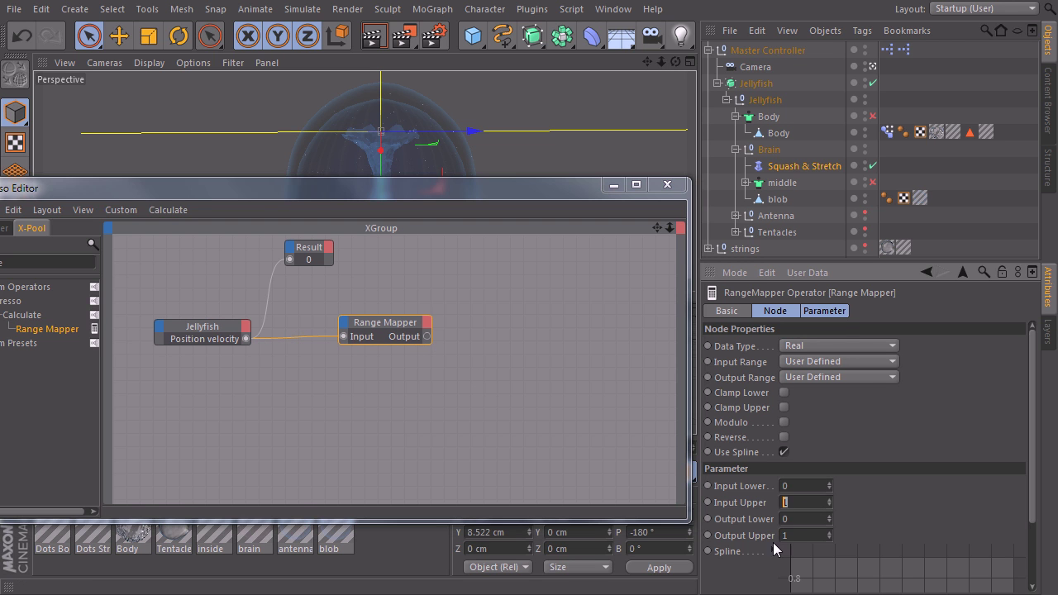
text(35)
key(BackSpace)
key(BackSpace)
text(50)
click(518, 430)
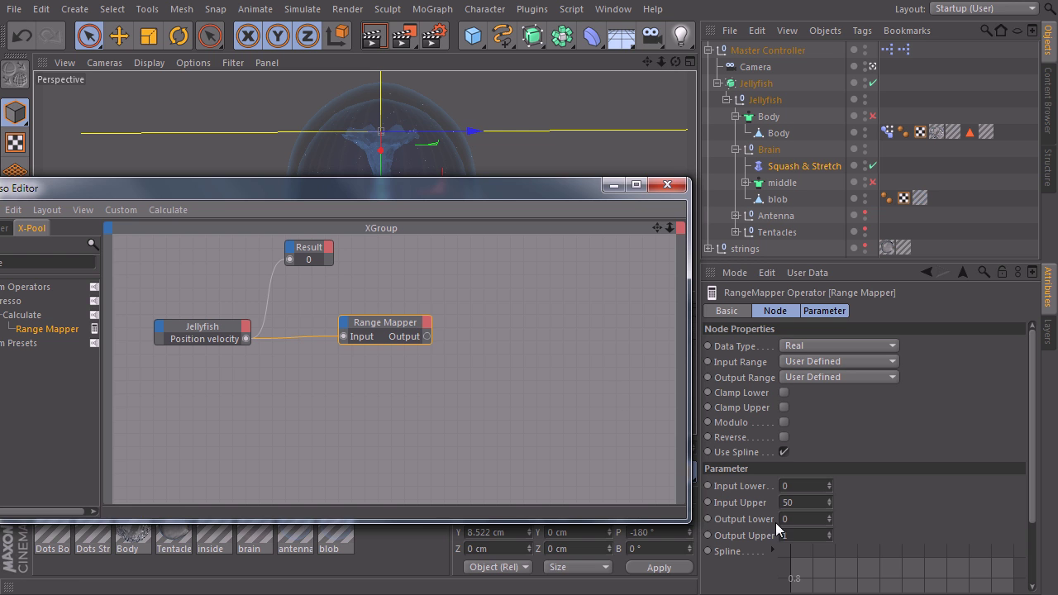
click(800, 505)
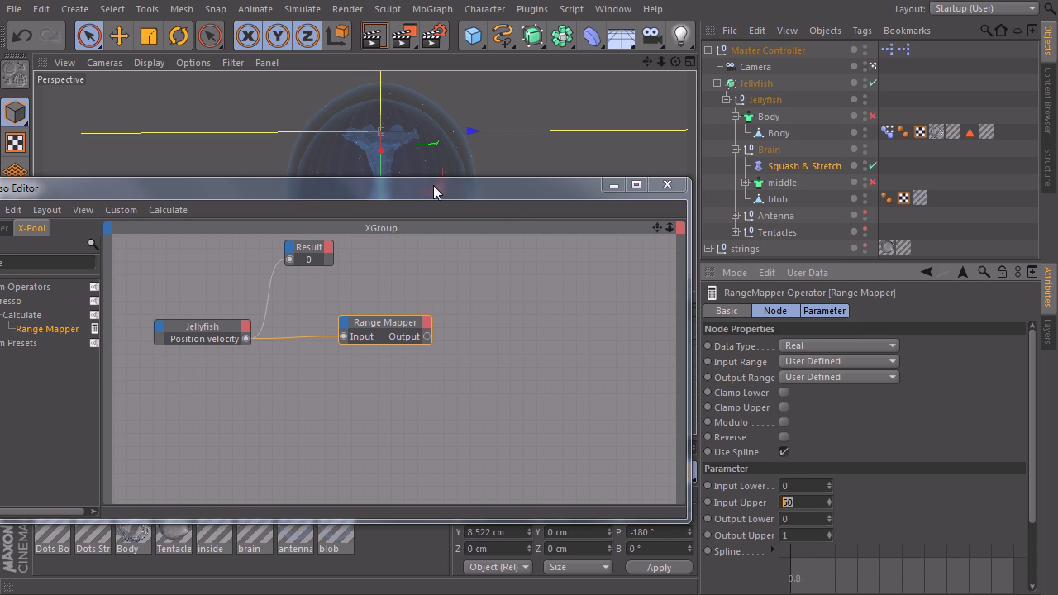
drag(433, 191, 409, 236)
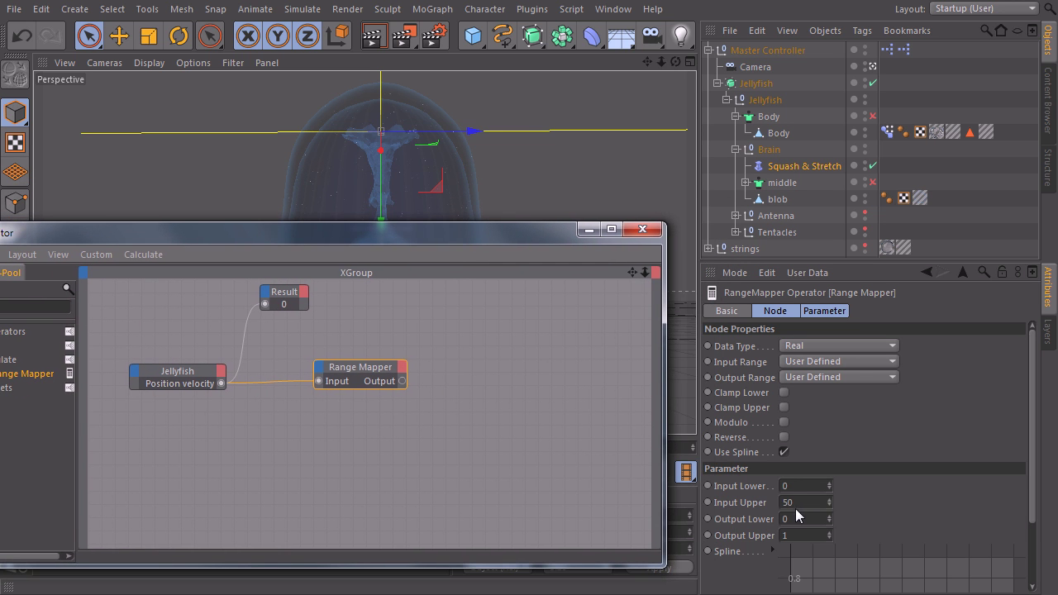
- Set the Range Mapper's Output Range to Percent, with Output Lower at 100 % and Output Upper at 150 %
click(792, 377)
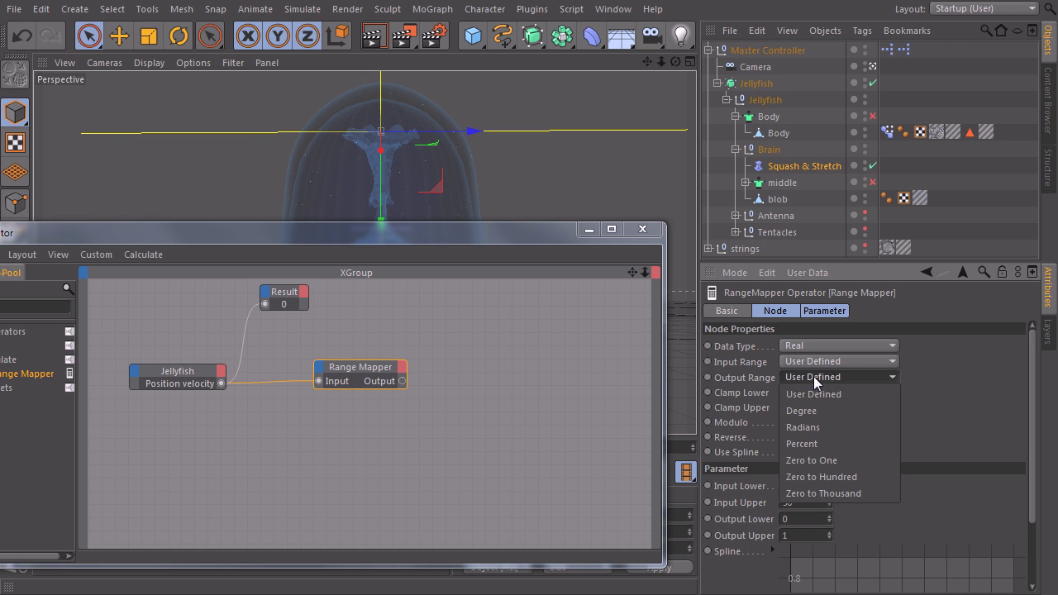
click(805, 446)
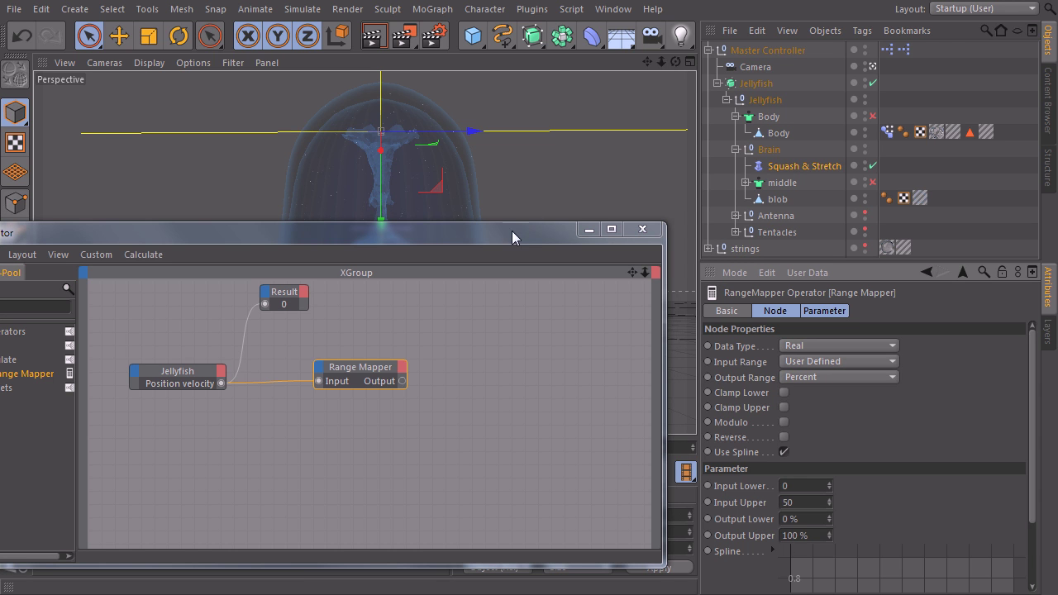
drag(513, 232, 497, 204)
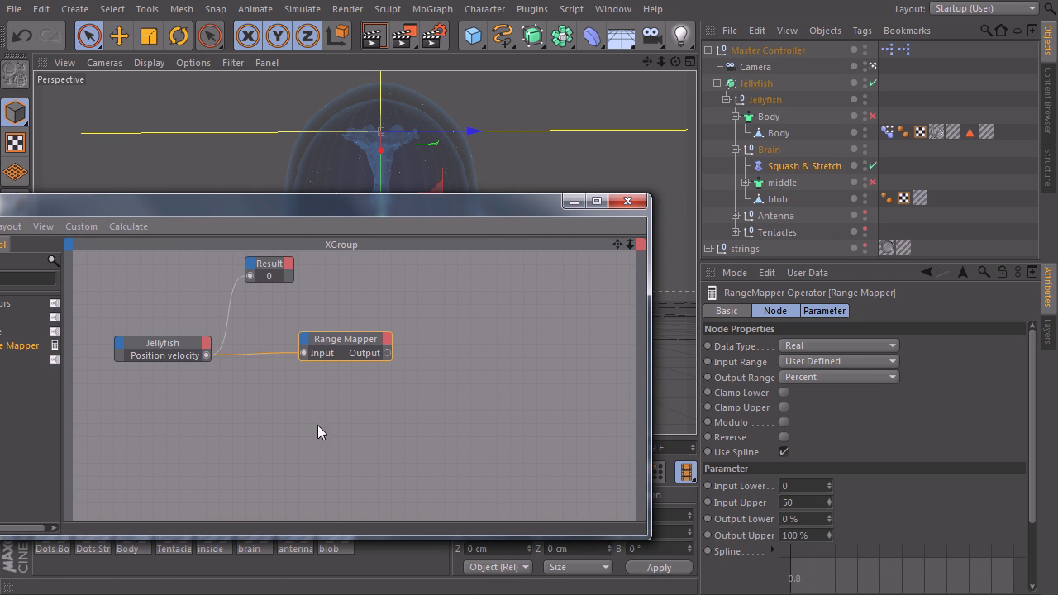
click(807, 519)
text(100)
key(Return)
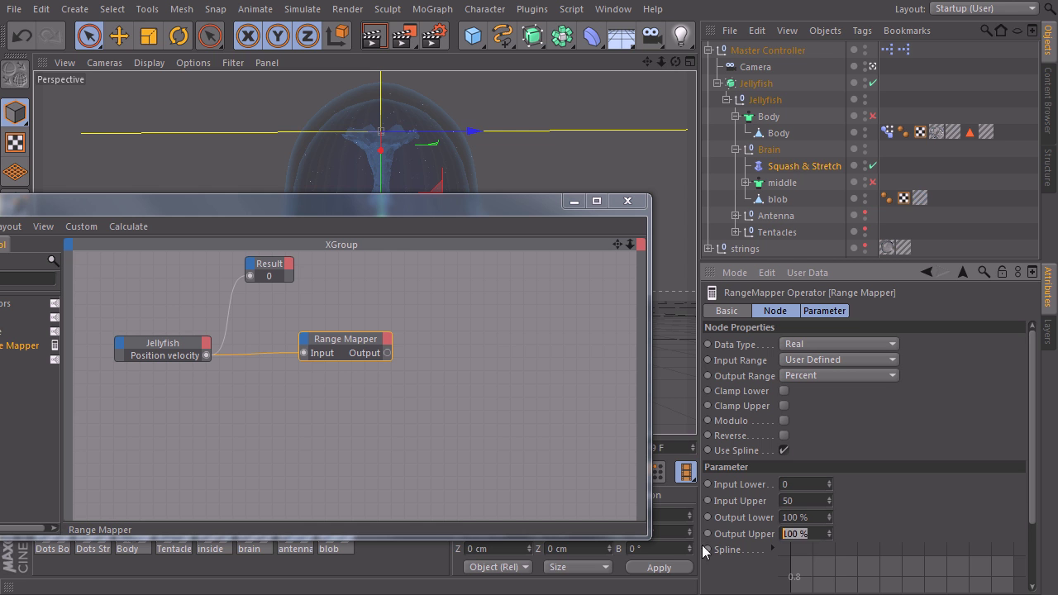
text(150)
key(Return)
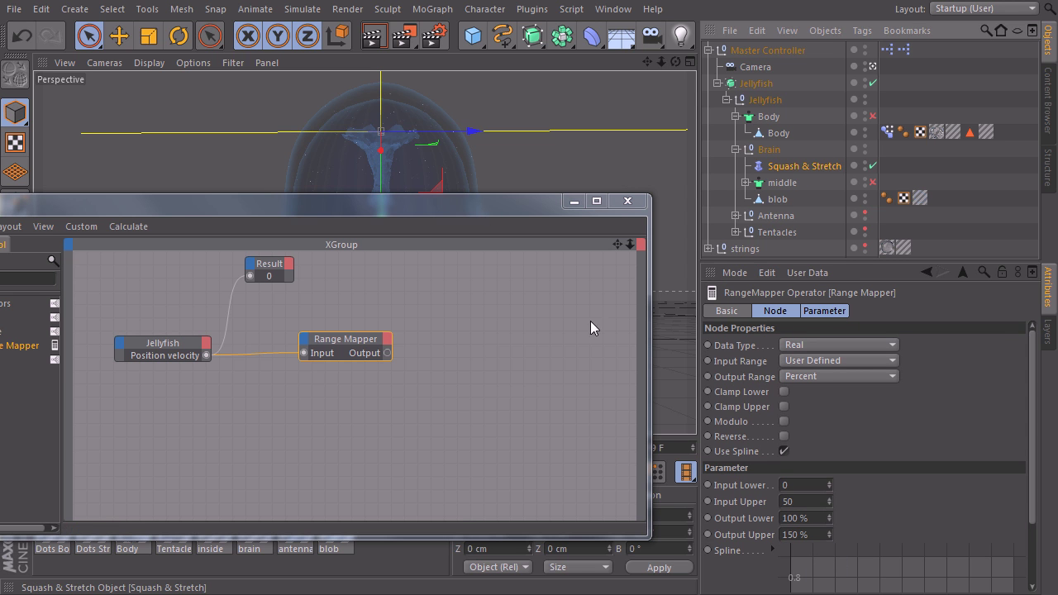
- Add the Squash & Stretch deformer as a node with a Factor input and connect the Range Mapper's Output to it
drag(524, 354, 522, 352)
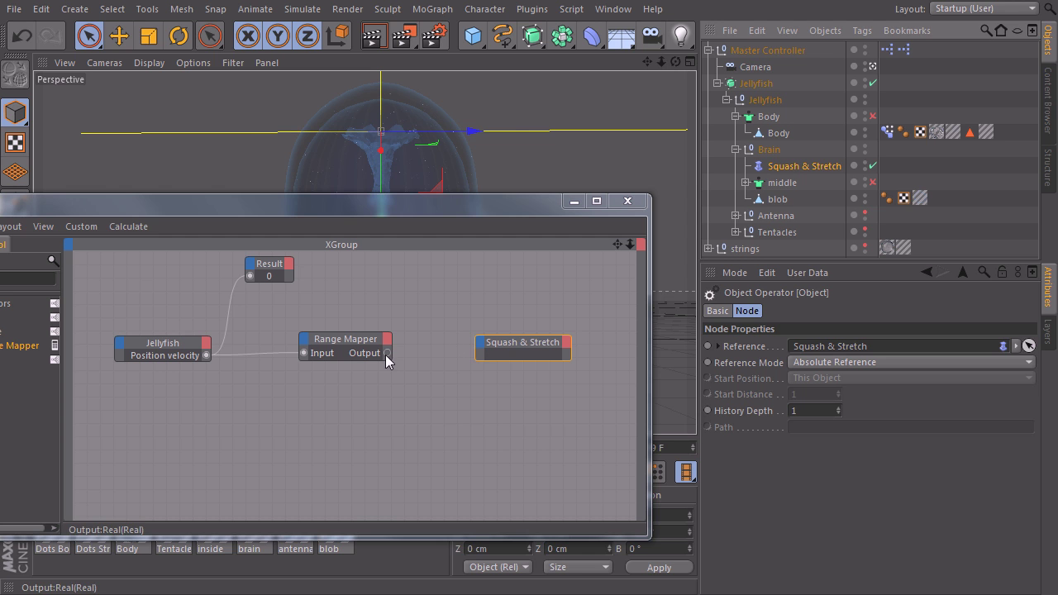
drag(388, 352, 481, 348)
mouse_move(532, 454)
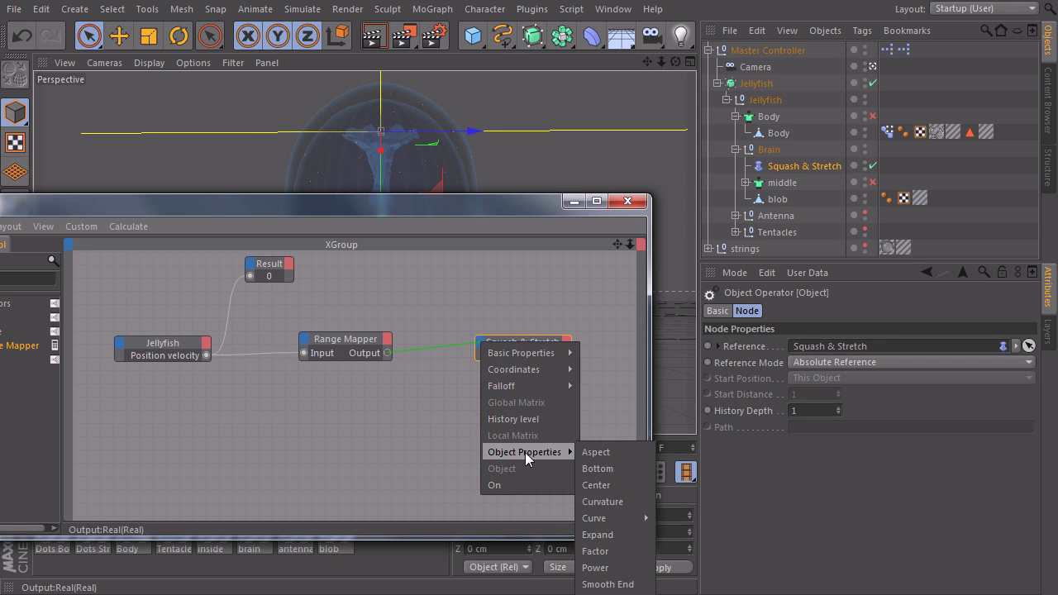
drag(368, 206, 410, 26)
click(509, 161)
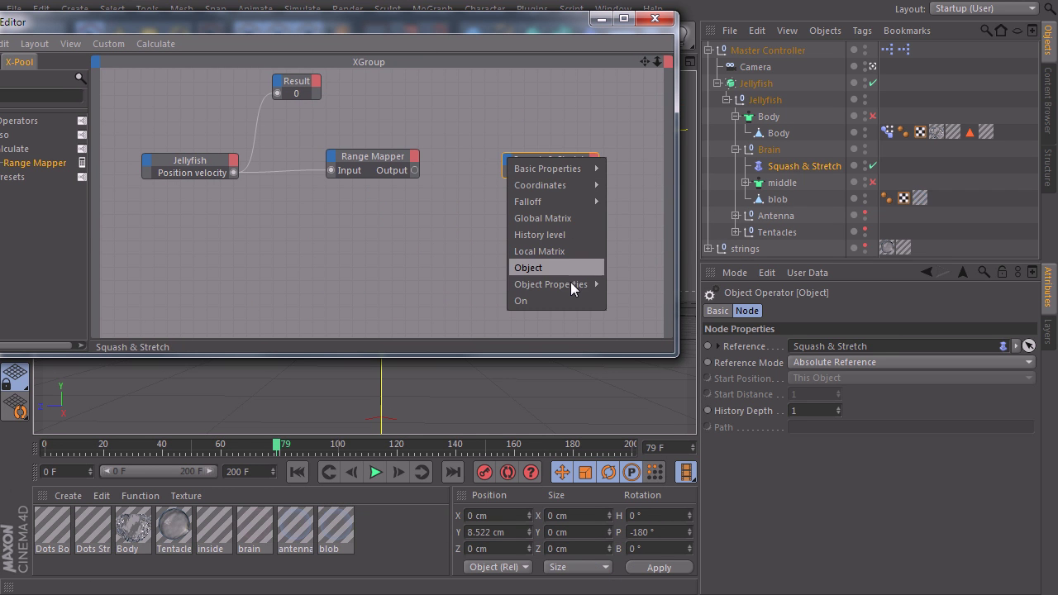
mouse_move(567, 284)
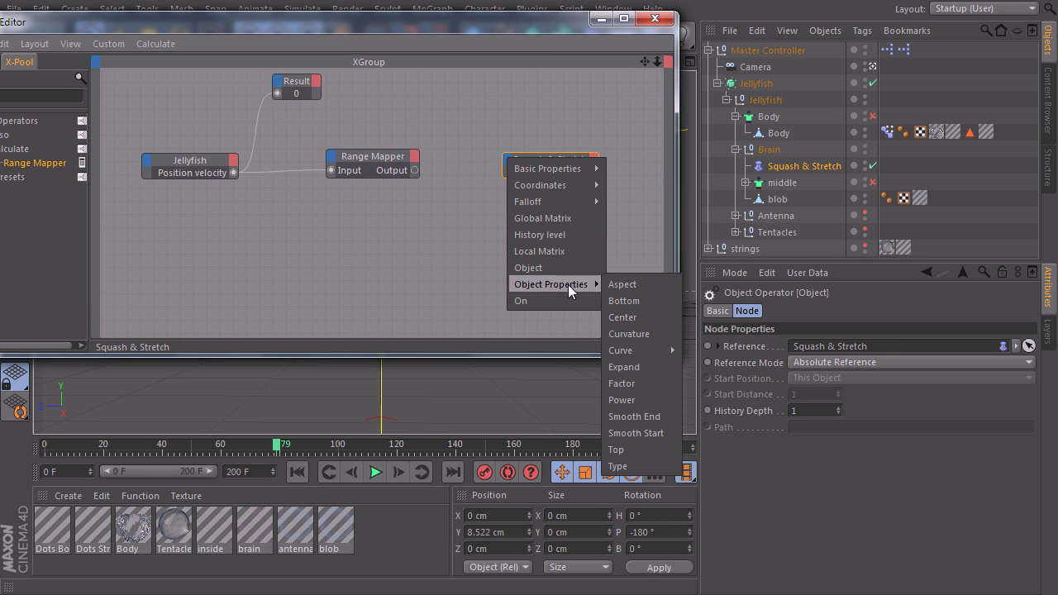
click(621, 384)
drag(415, 170, 507, 172)
- Clear the XPresso Editor from the viewport, play the animation to check the brain's stretching, and rewind to frame 0
drag(544, 33, 539, 35)
click(649, 18)
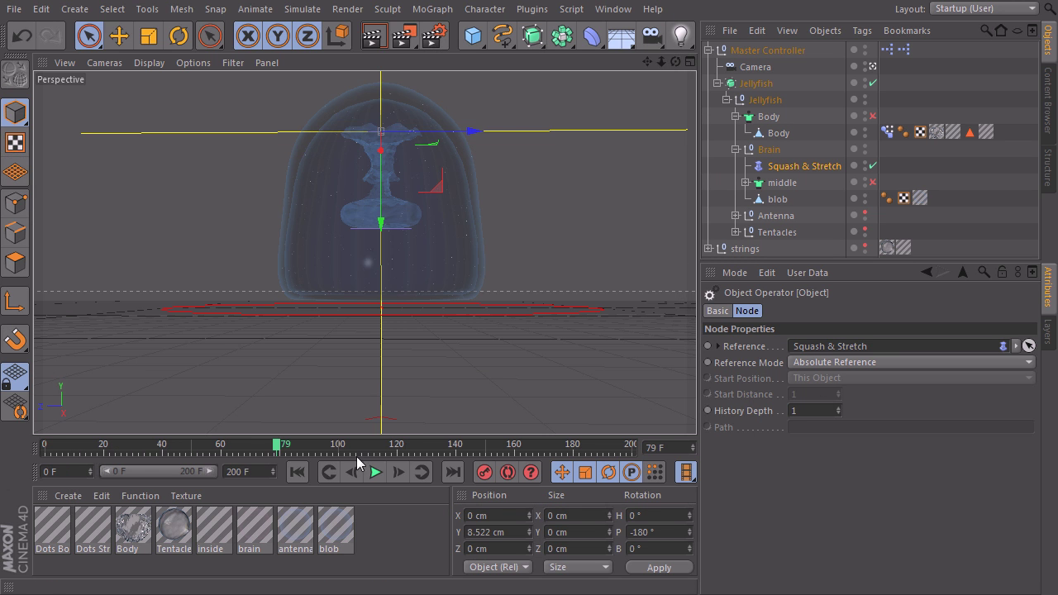
click(298, 472)
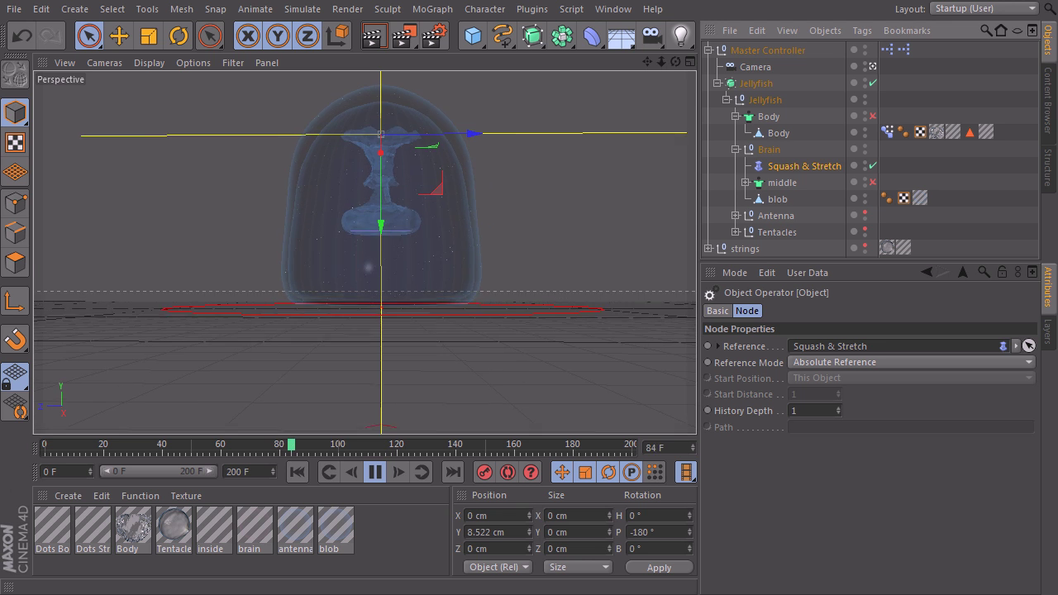
click(297, 472)
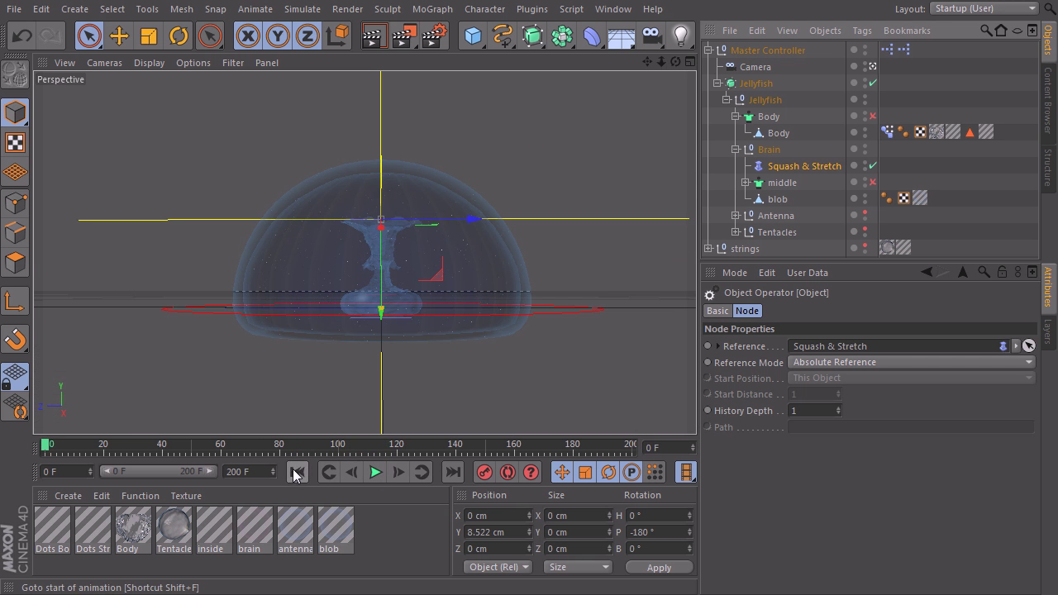
- Reopen the XPresso Editor, make room beside the Range Mapper, search the operators for "mem", and add a Memory node below it
click(349, 591)
drag(352, 166, 337, 171)
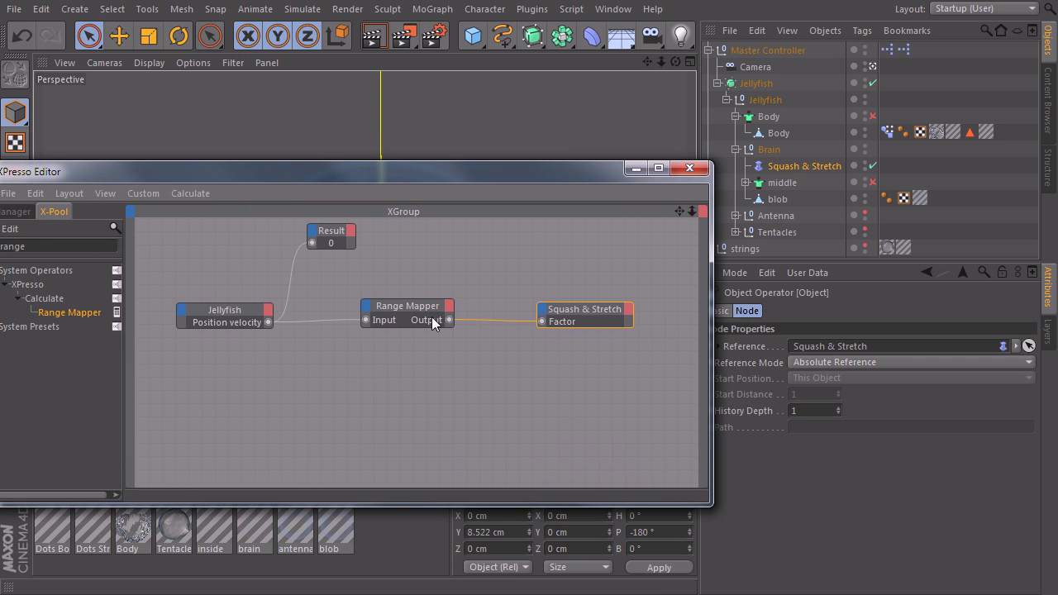
drag(412, 306, 448, 308)
click(73, 247)
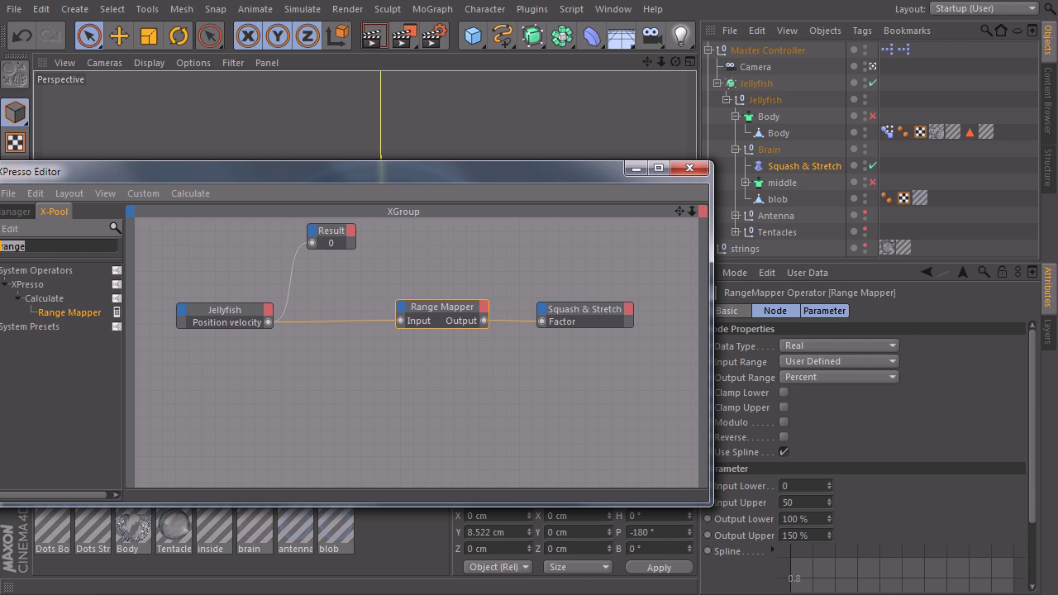
text(mem)
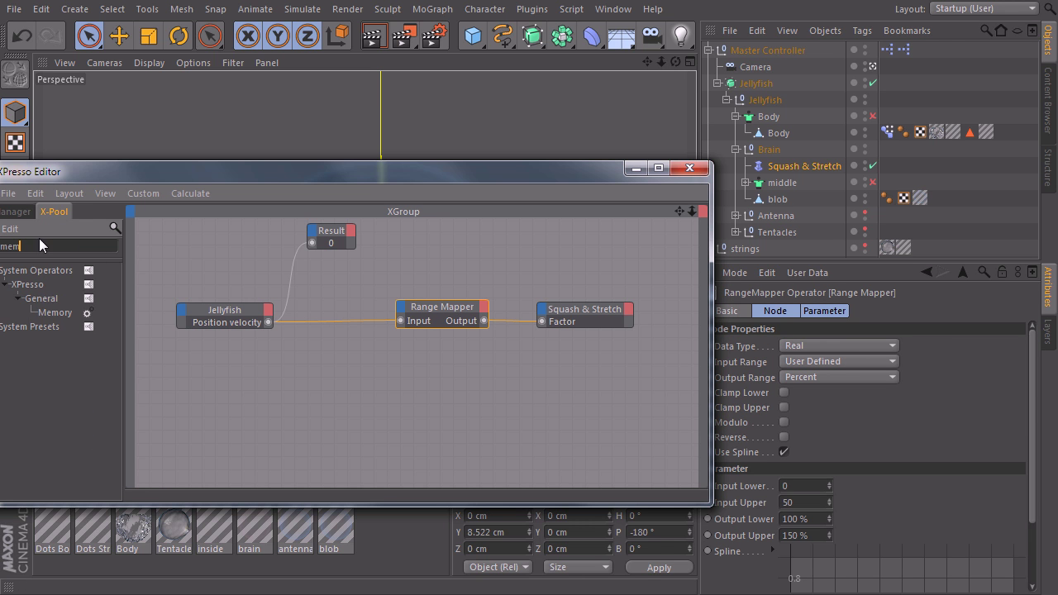
drag(50, 312, 372, 381)
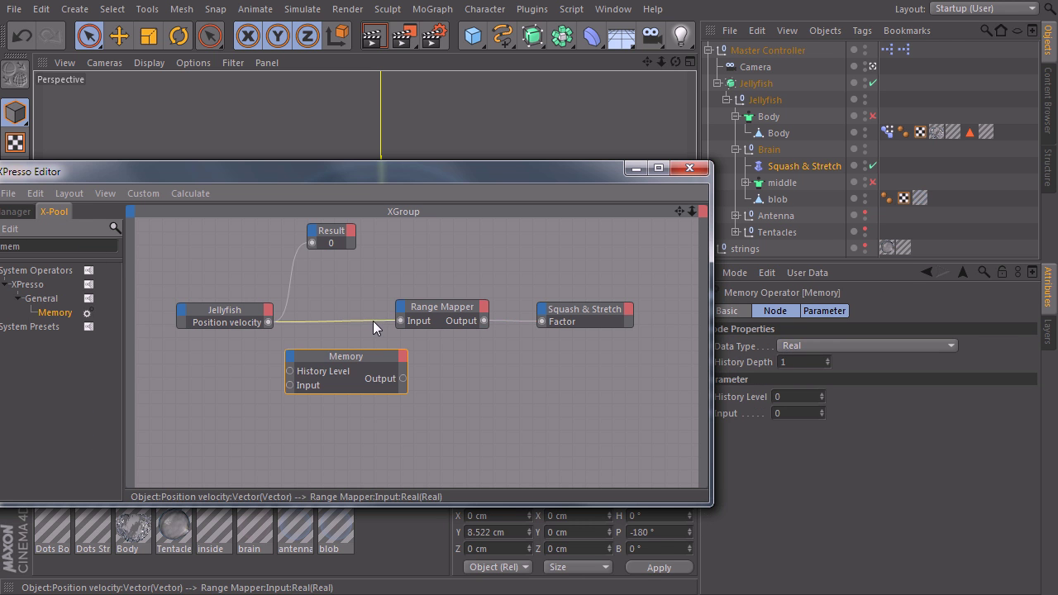
- Make room between the nodes, reroute the Jellyfish's Position velocity into Memory's Input, and connect Memory's Output to the Range Mapper's Input
drag(451, 307, 492, 306)
drag(579, 311, 613, 312)
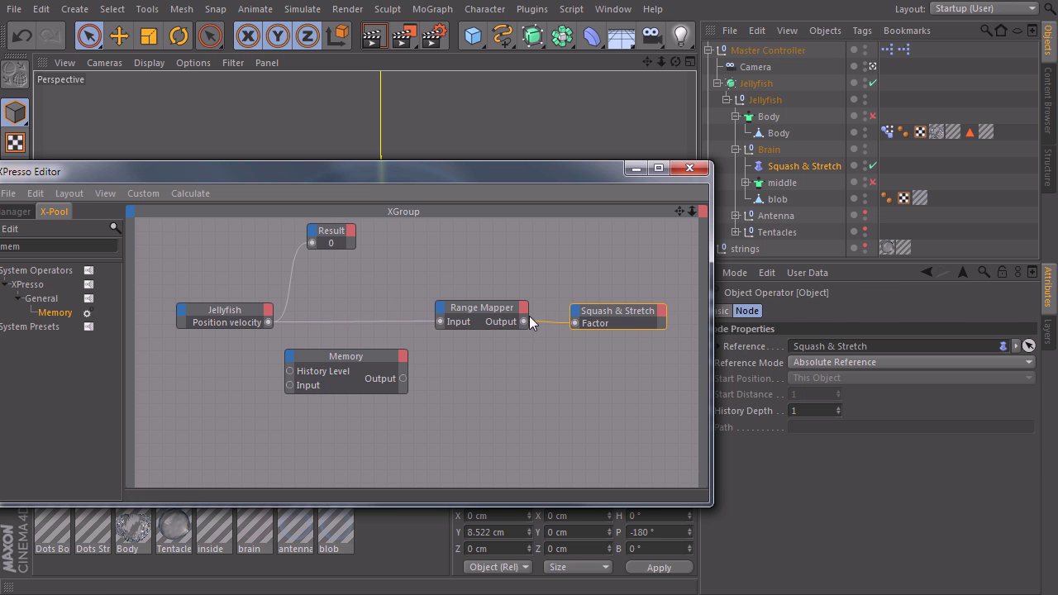
drag(493, 305, 506, 306)
drag(344, 356, 358, 353)
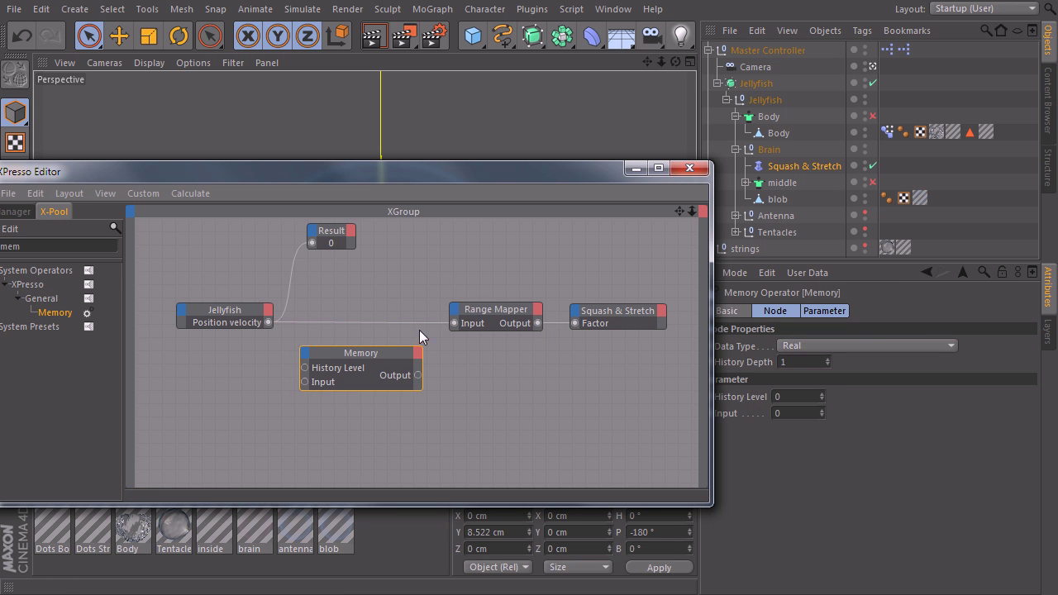
drag(422, 324, 305, 381)
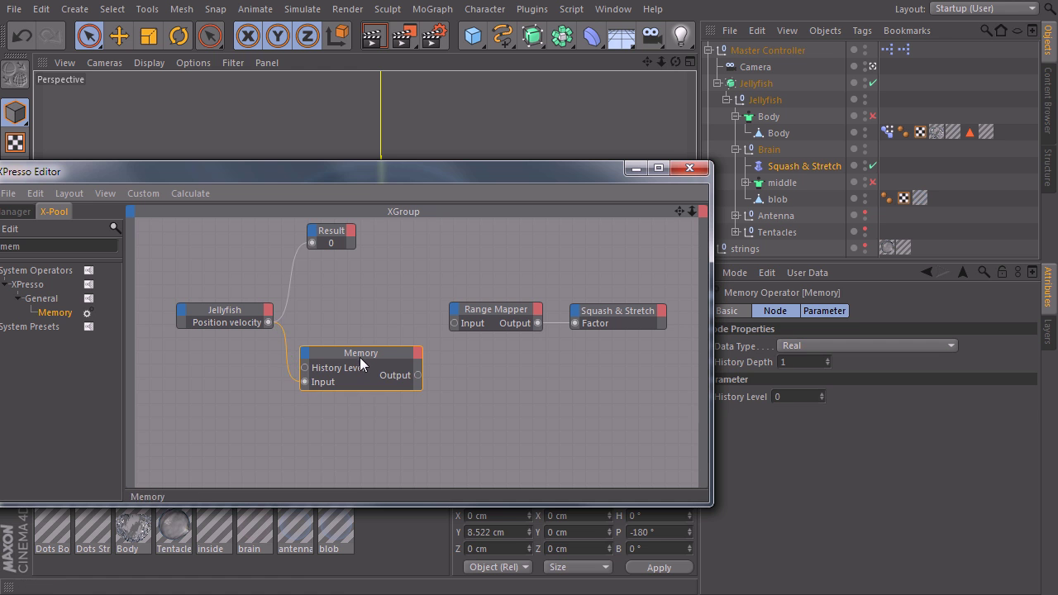
drag(360, 357, 357, 343)
drag(450, 329, 454, 323)
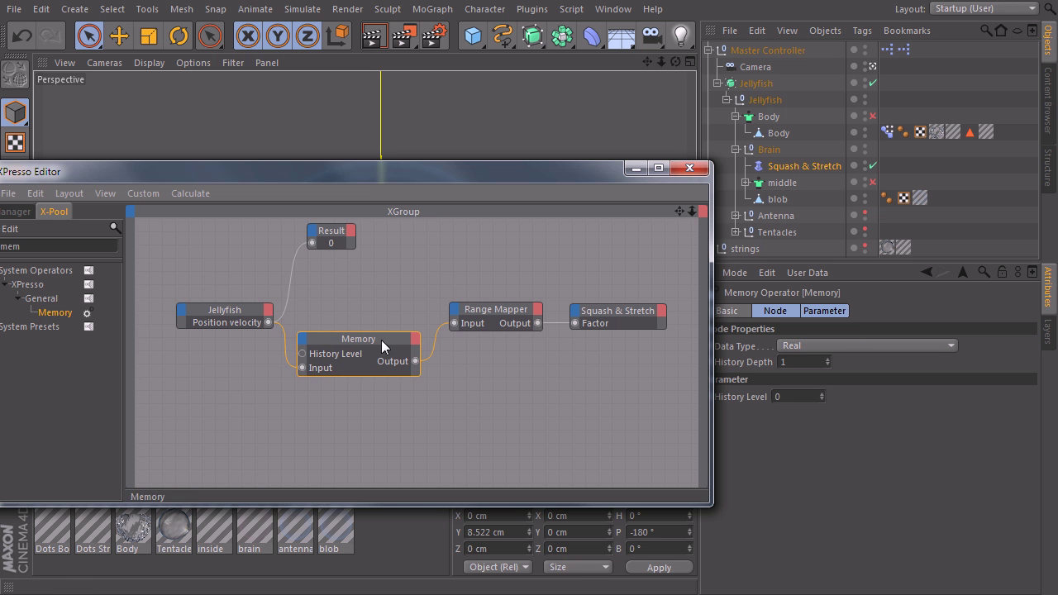
- Line up the Jellyfish, Memory, Range Mapper and Squash & Stretch nodes in one row below the Result node
drag(236, 312, 202, 360)
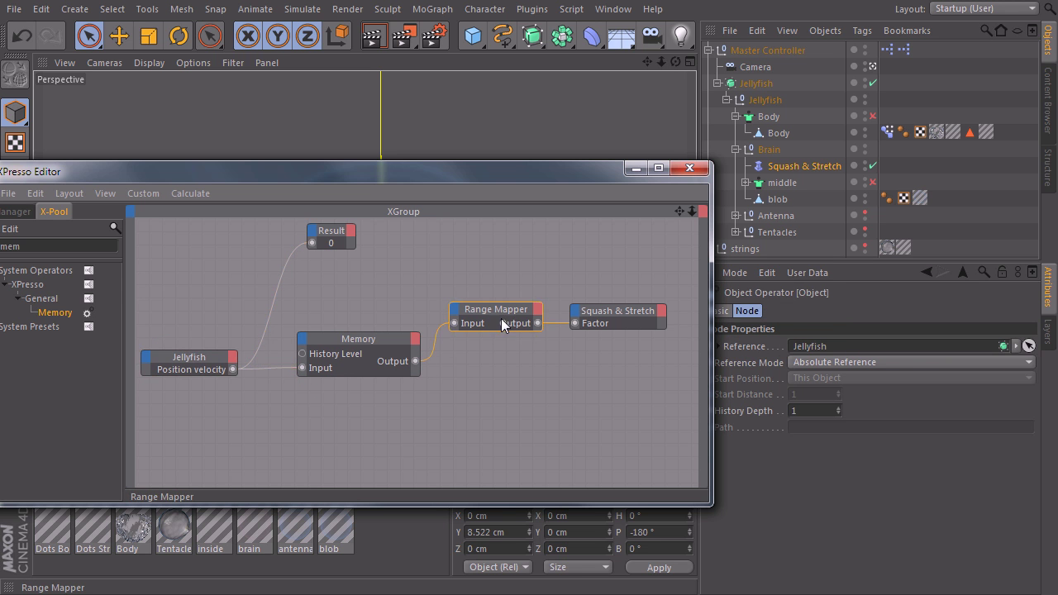
drag(502, 318, 513, 362)
drag(600, 319, 632, 363)
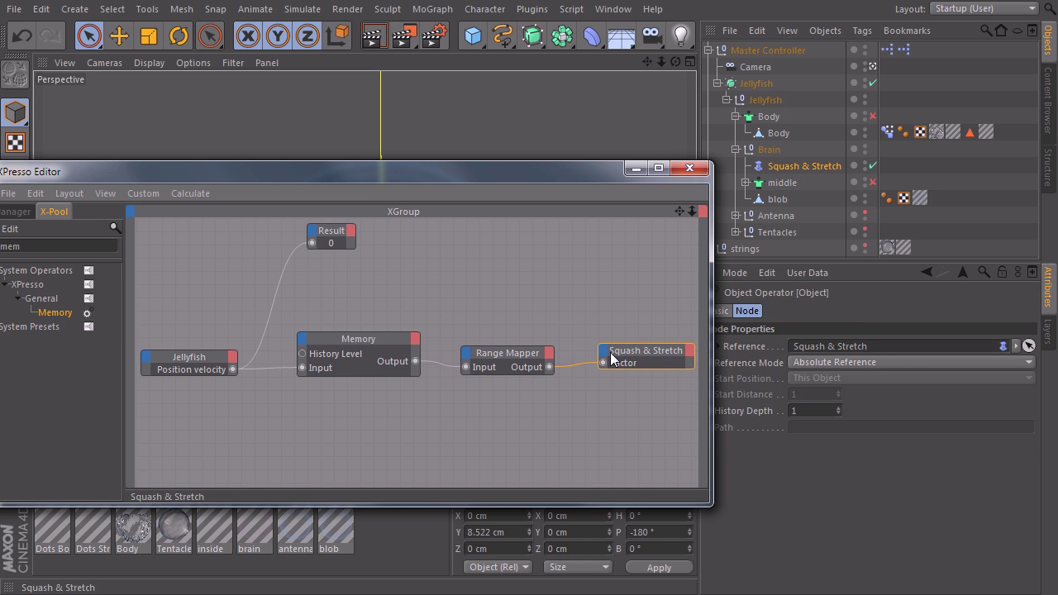
mouse_move(359, 341)
mouse_down()
mouse_move(341, 348)
mouse_move(351, 345)
mouse_up()
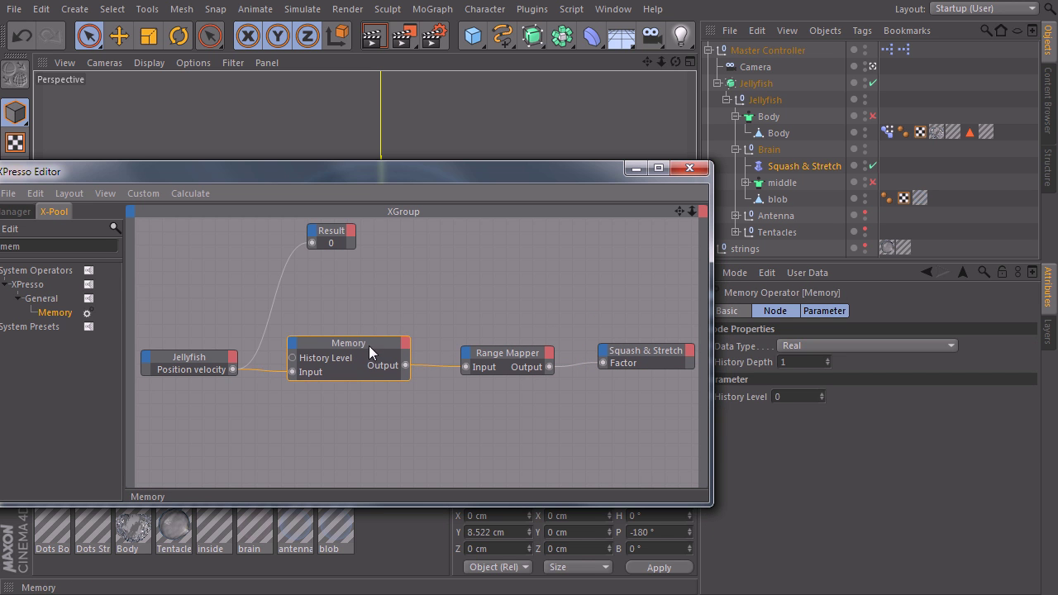
- Uncover the Memory node's settings and set its History Depth to 10 and History Level to 5
drag(422, 172, 235, 188)
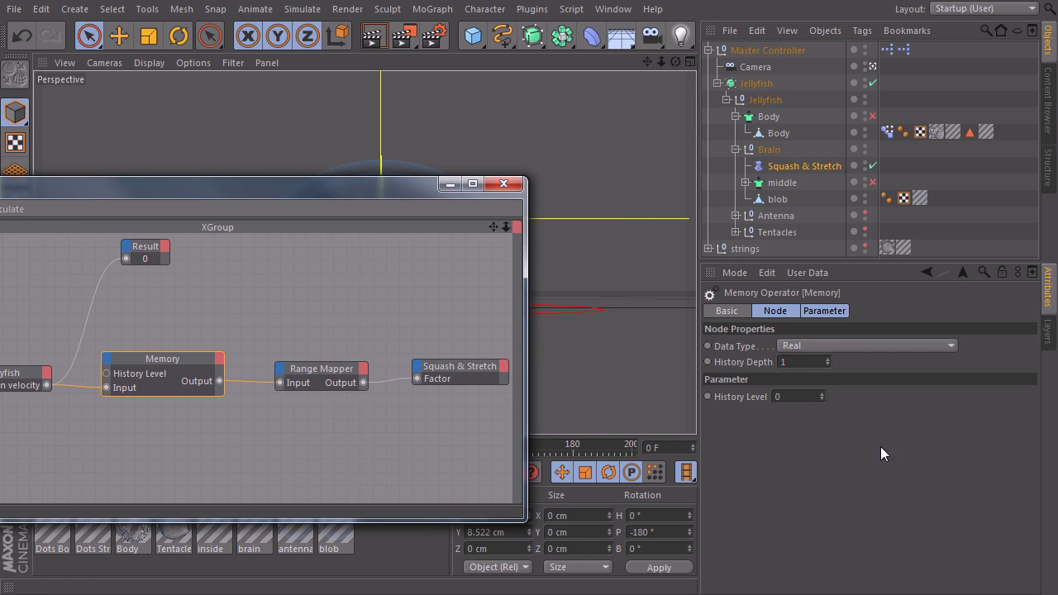
click(814, 364)
text(10)
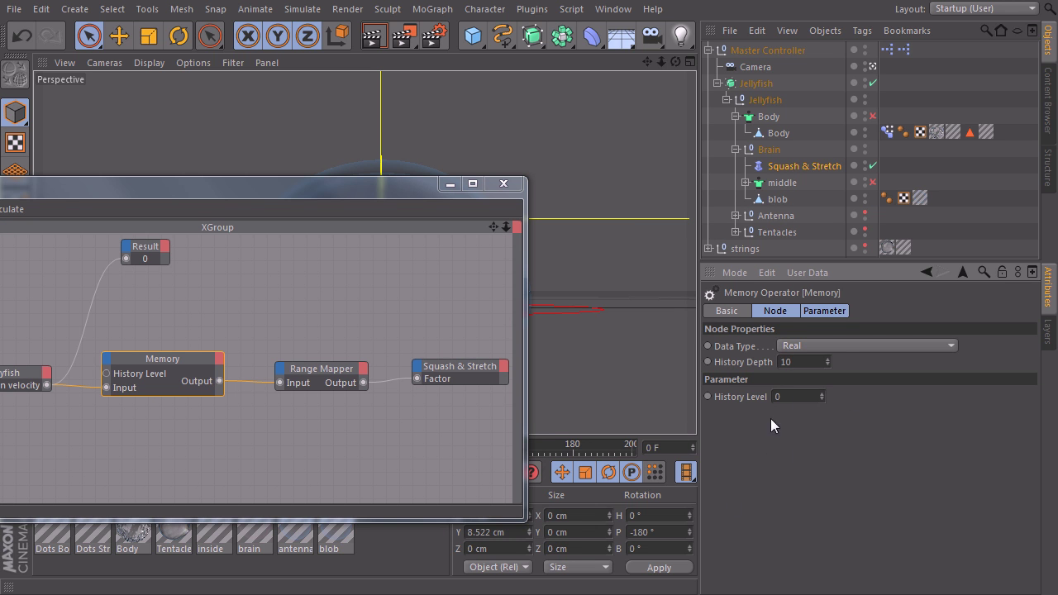
text(5)
- Clear the XPresso Editor from the viewport and play the animation to check the brain's delayed stretching
click(296, 189)
drag(296, 190, 356, 594)
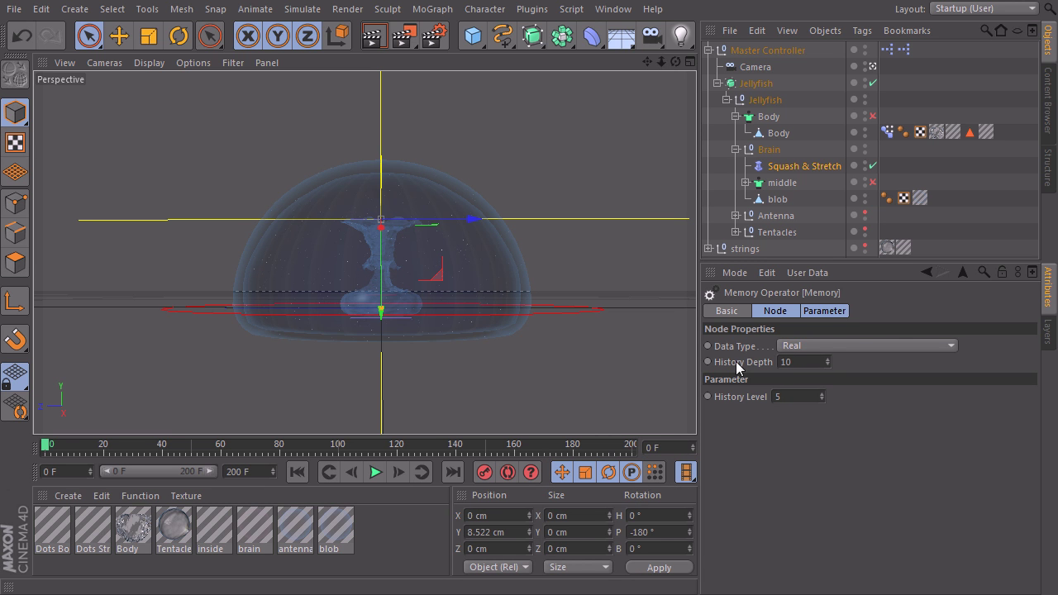
click(375, 472)
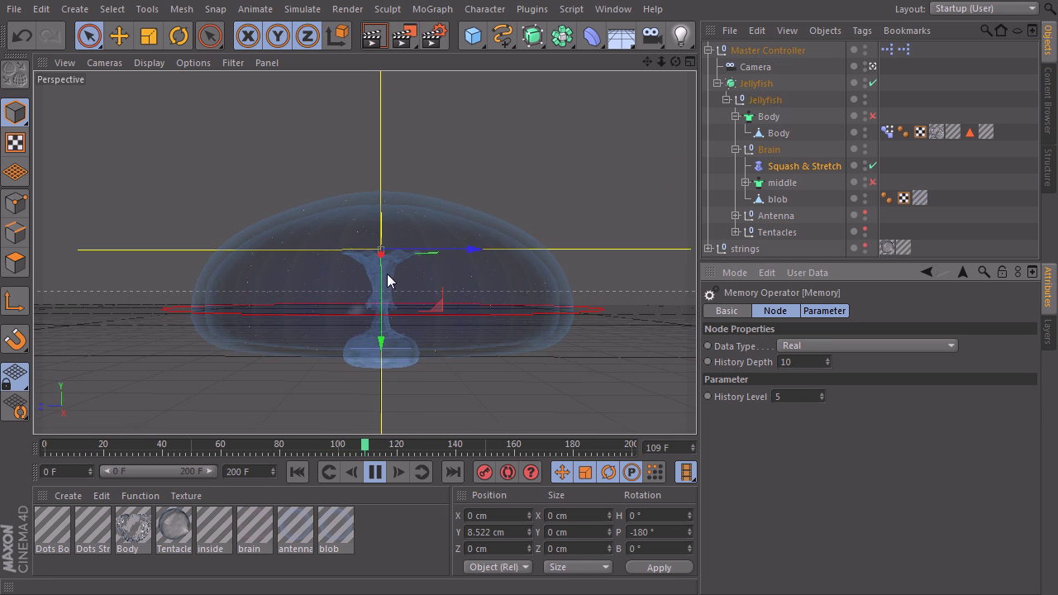
- Try Memory History Levels of 1 and 9 during playback to compare the delay, and set the level back to 5
drag(821, 396, 817, 414)
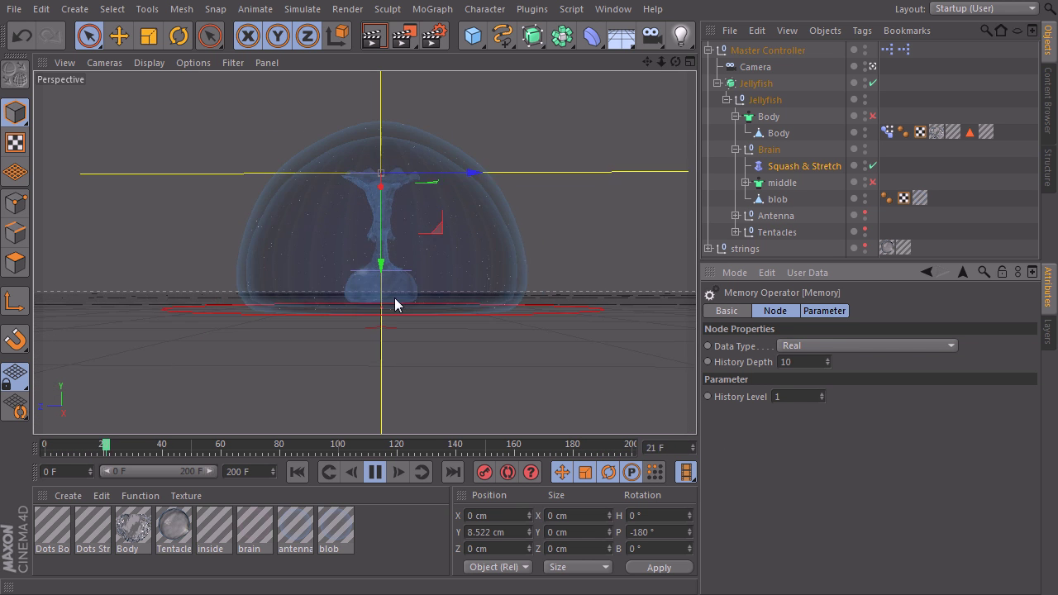
click(799, 397)
text(9)
key(Return)
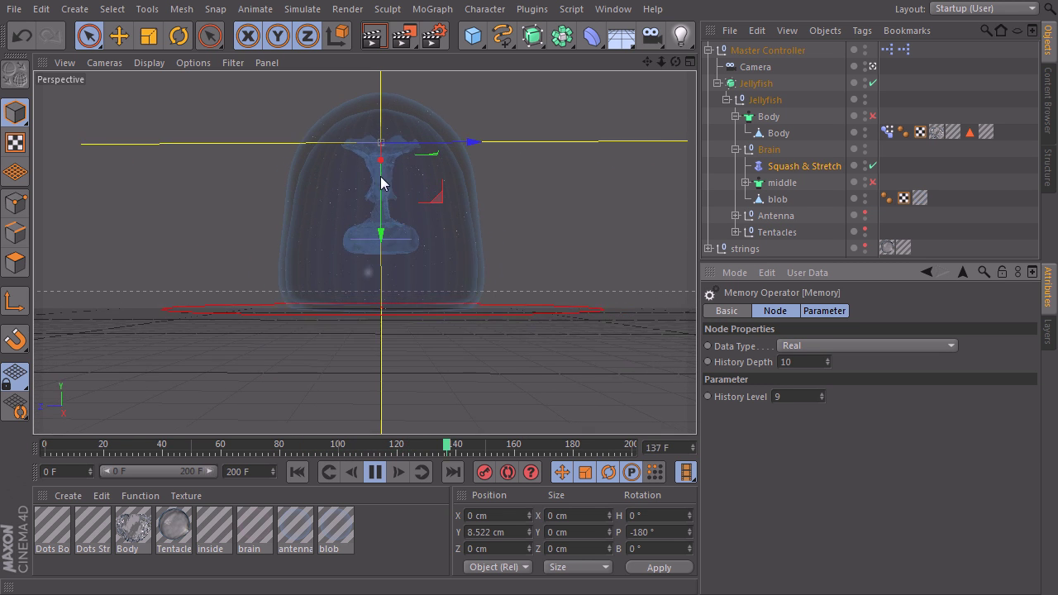
double_click(795, 397)
text(5)
key(Return)
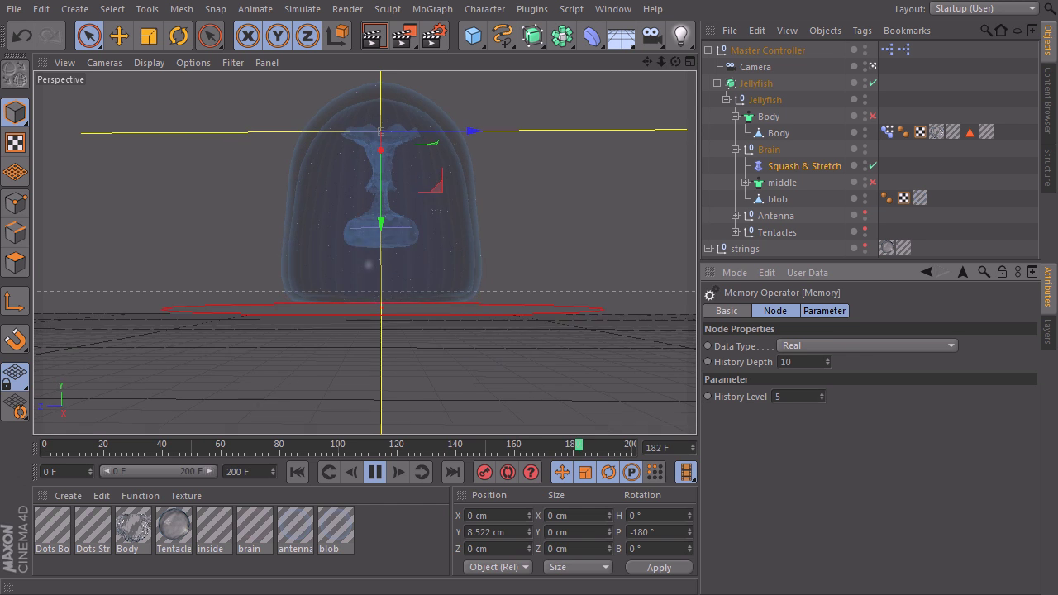
- Bring the XPresso Editor back into view and move the Jellyfish node farther away from the Memory node
key(alt+Tab)
drag(371, 226, 404, 239)
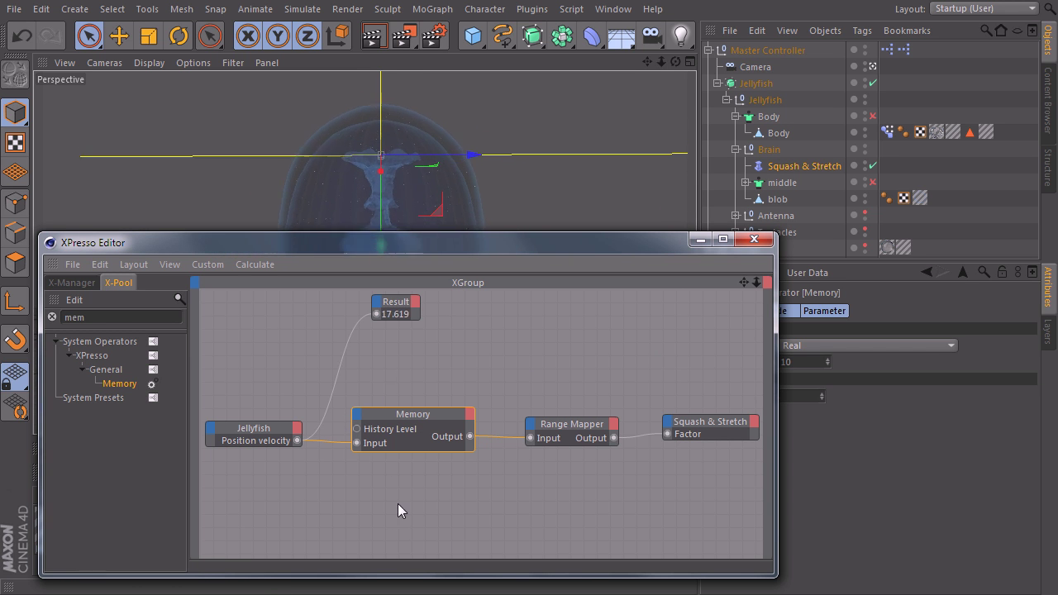
drag(264, 433, 248, 435)
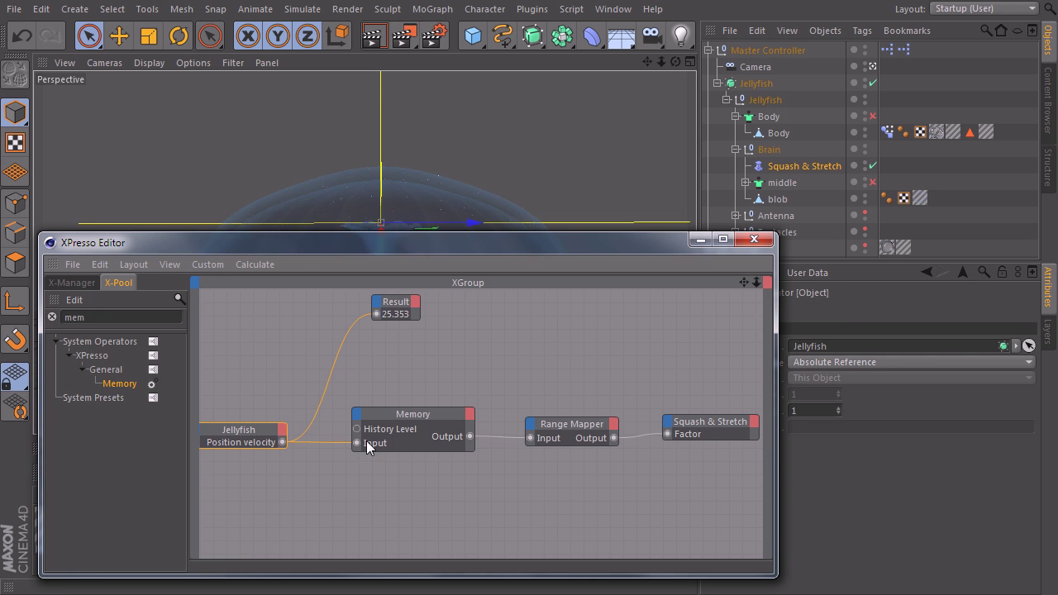